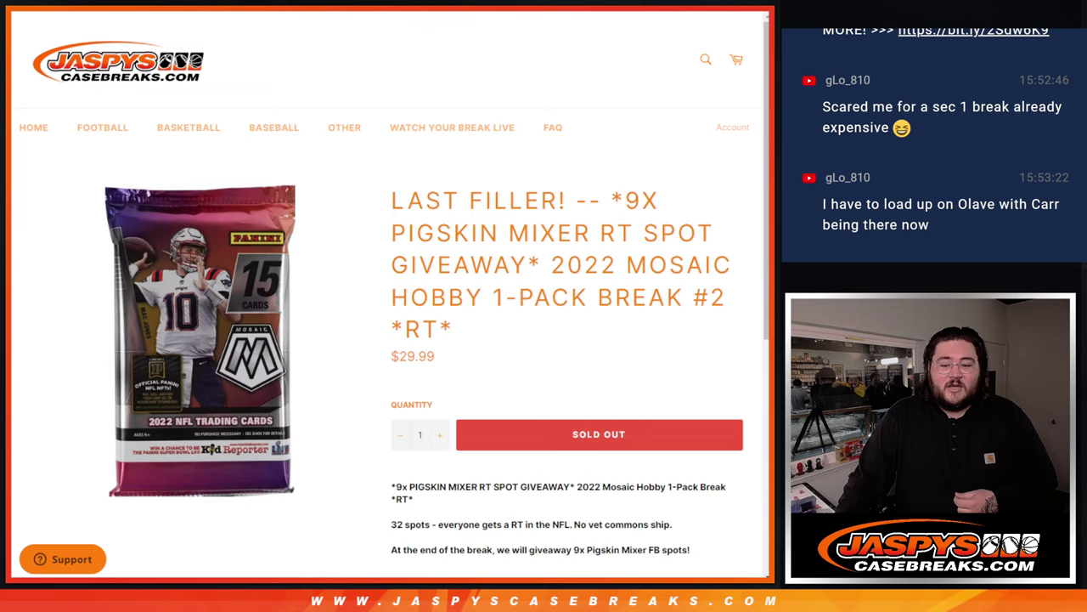
Step: Review the name and NFL team lists, then roll two dice for a 6 and a 2
key("ctrl+Tab")
key("ctrl+Tab")
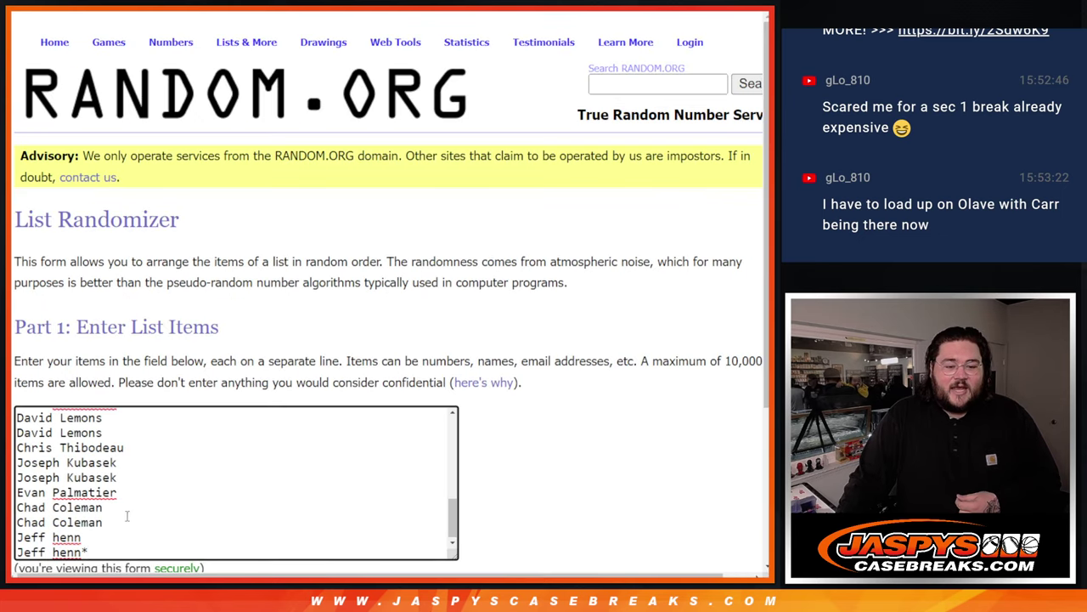
scroll(126, 516, "up", 10)
key("ctrl+Tab")
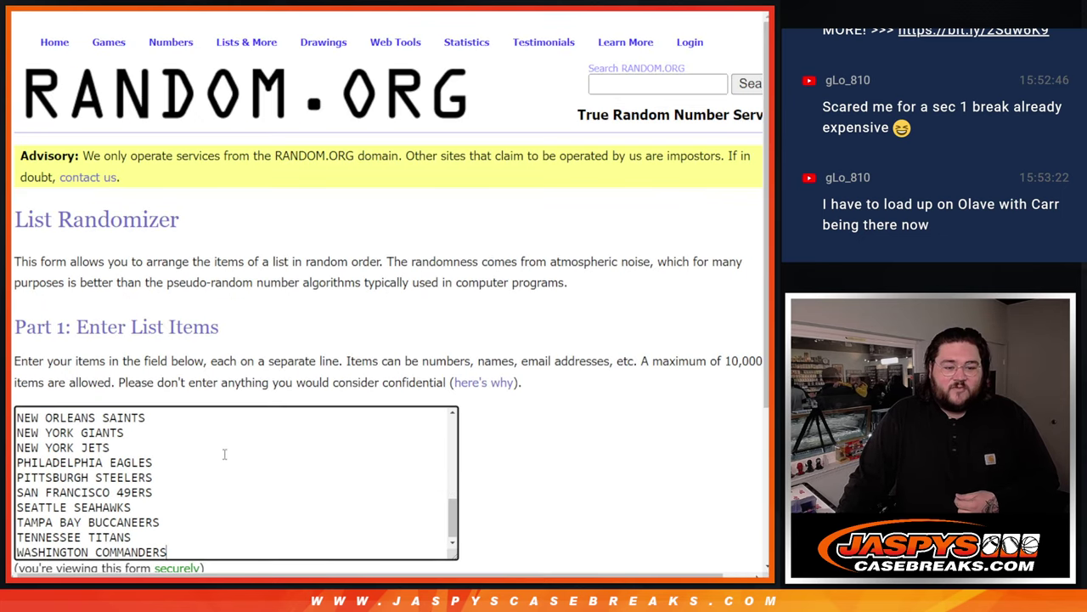
scroll(224, 451, "up", 5)
key("ctrl+Tab")
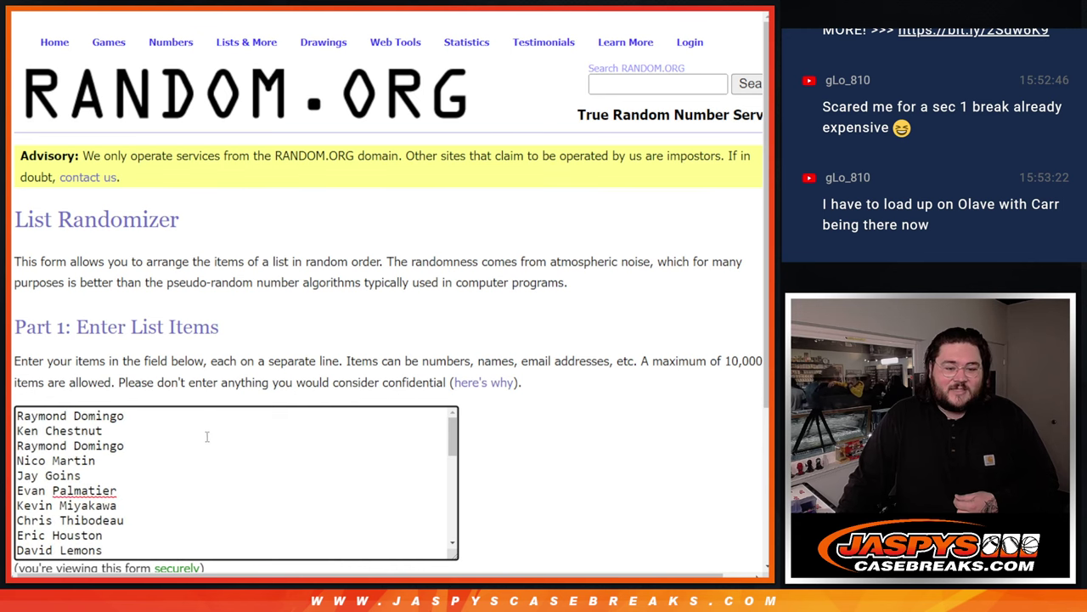
scroll(205, 434, "down", 10)
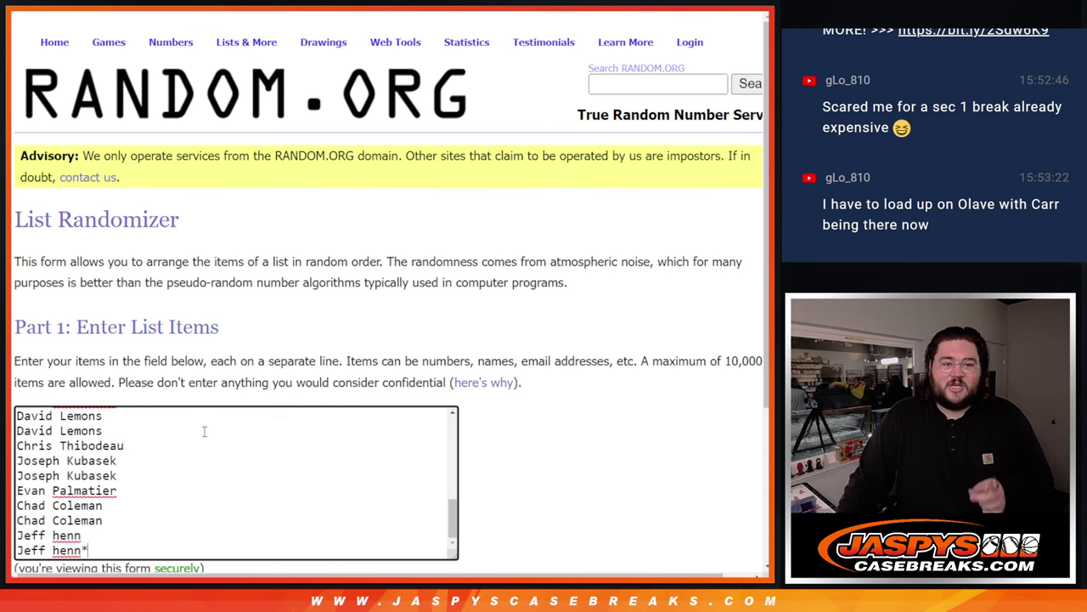
key("ctrl+Tab")
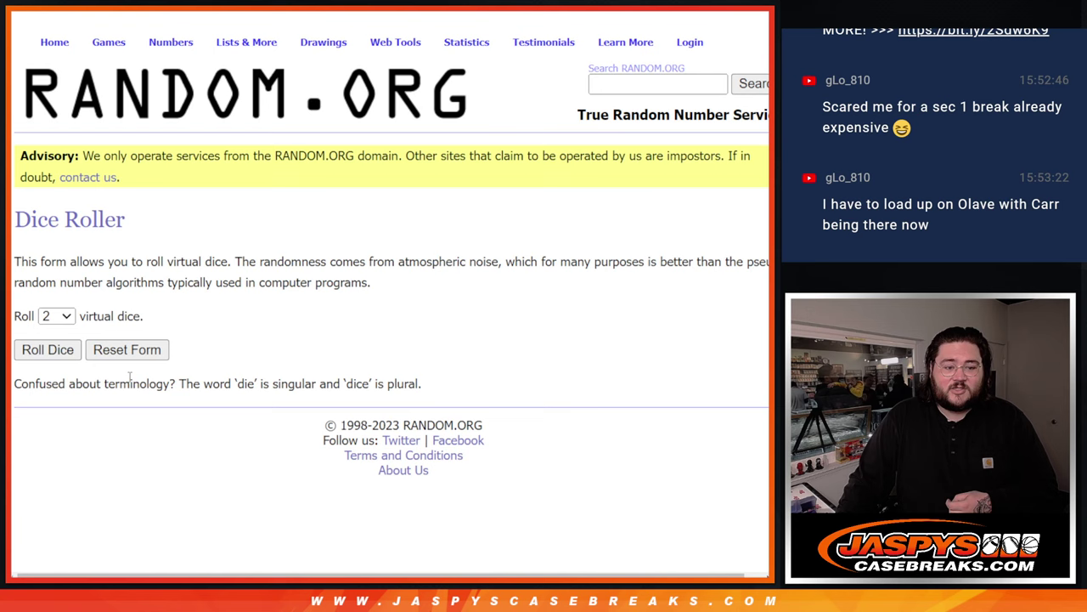
left_click(48, 349)
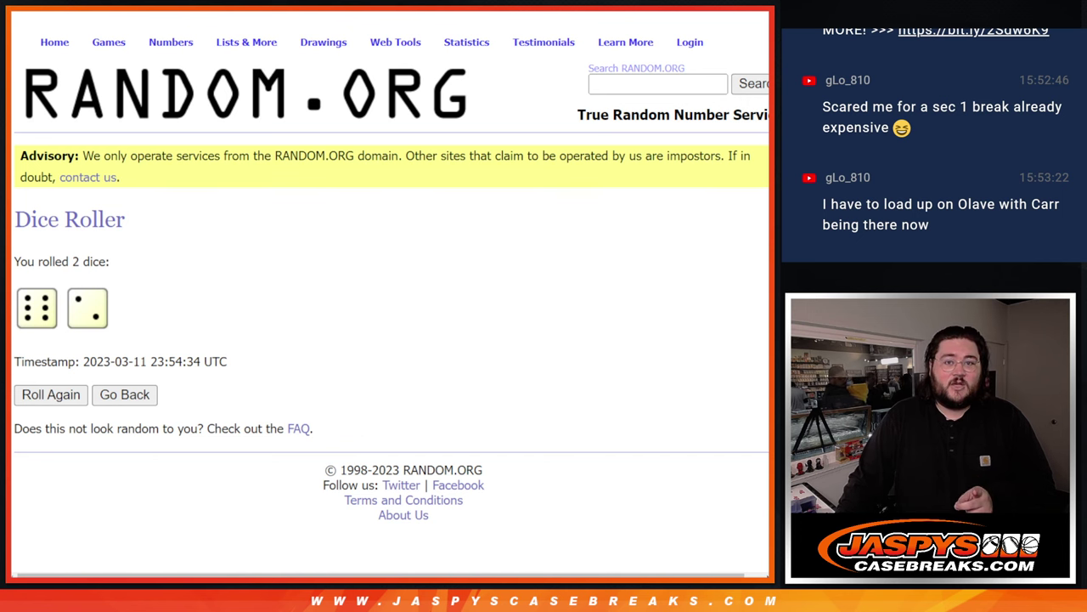
Step: Randomize the 32-name list and reshuffle it until the counter reads 8 times
key("ctrl+shift+Tab")
scroll(49, 453, "down", 3)
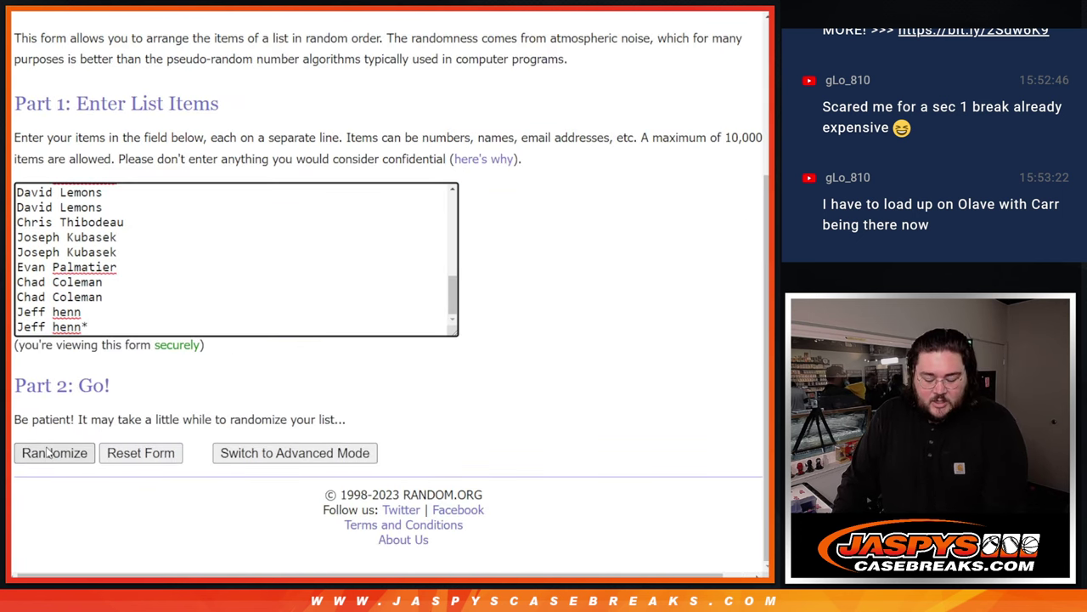
left_click(49, 453)
scroll(49, 452, "up", 5)
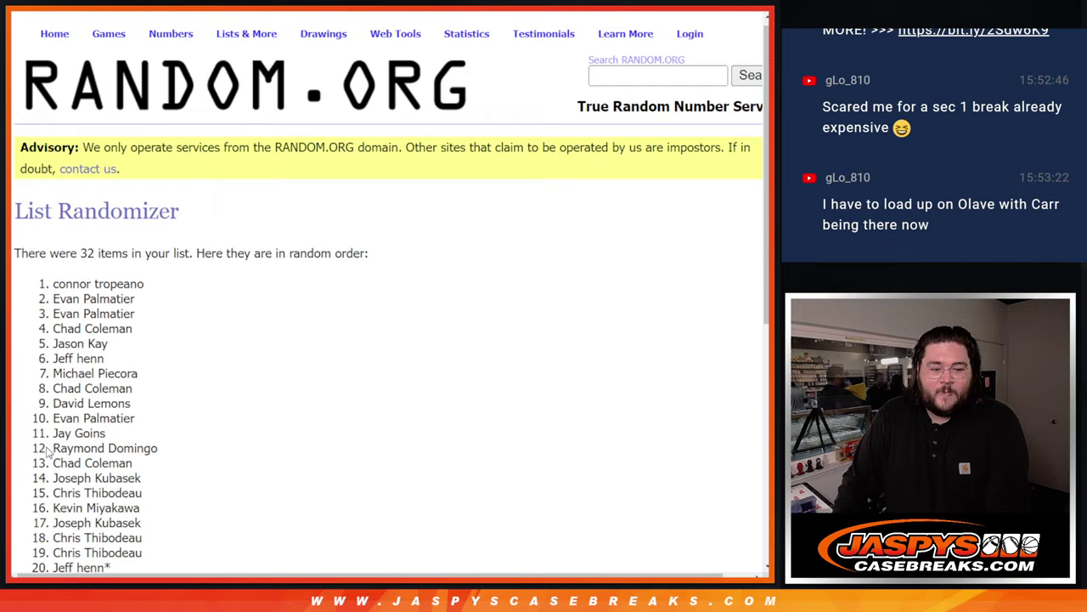
scroll(49, 453, "down", 5)
left_click(49, 453)
scroll(48, 453, "down", 5)
left_click(48, 453)
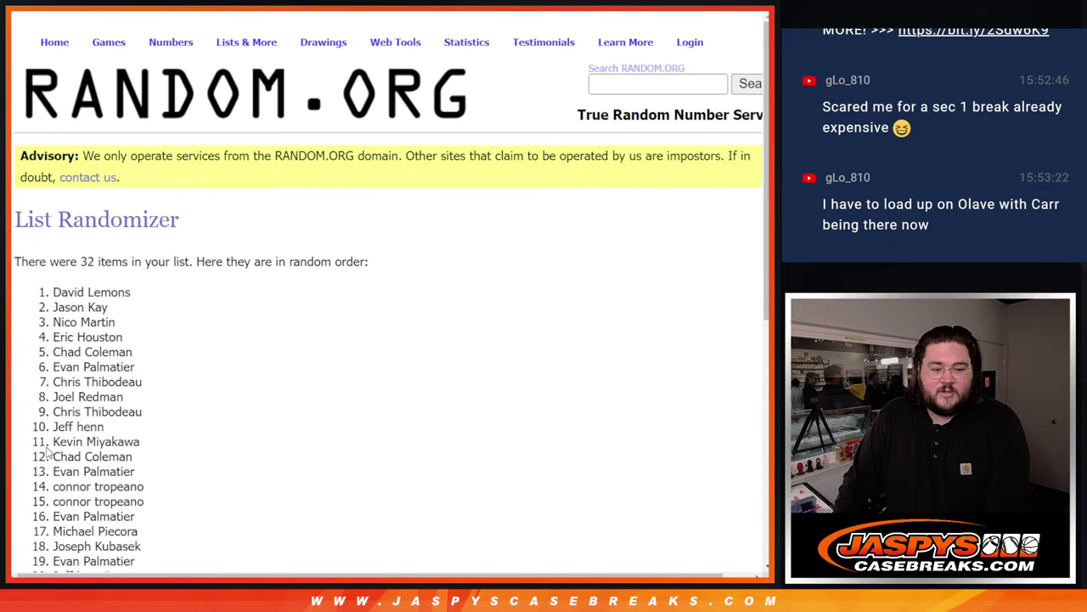
scroll(48, 452, "down", 5)
left_click(48, 453)
scroll(48, 453, "down", 5)
left_click(48, 453)
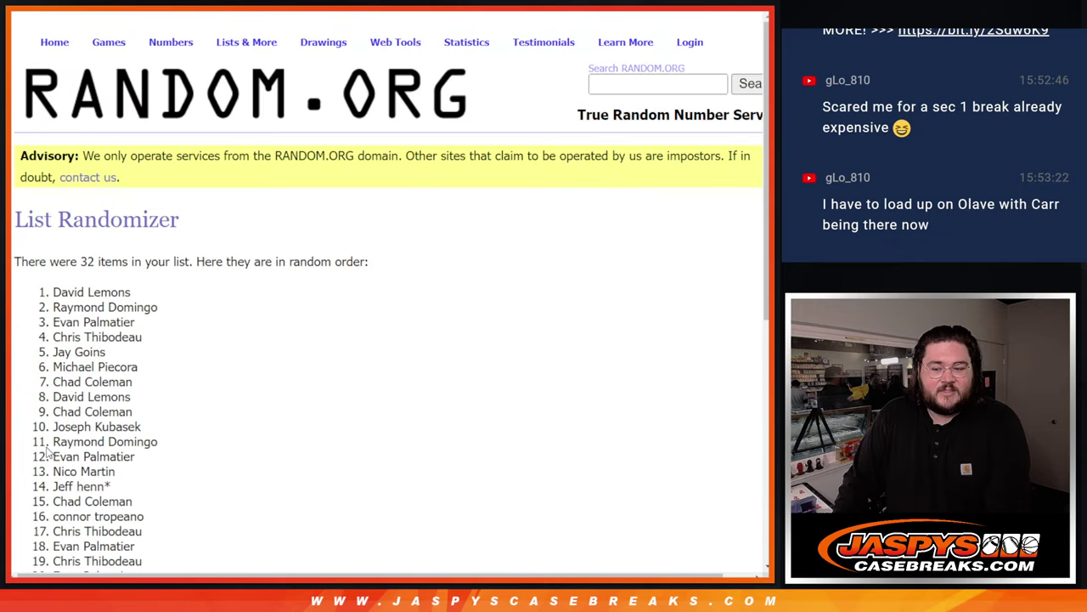
scroll(48, 453, "down", 5)
left_click(48, 453)
scroll(48, 453, "down", 5)
left_click(48, 453)
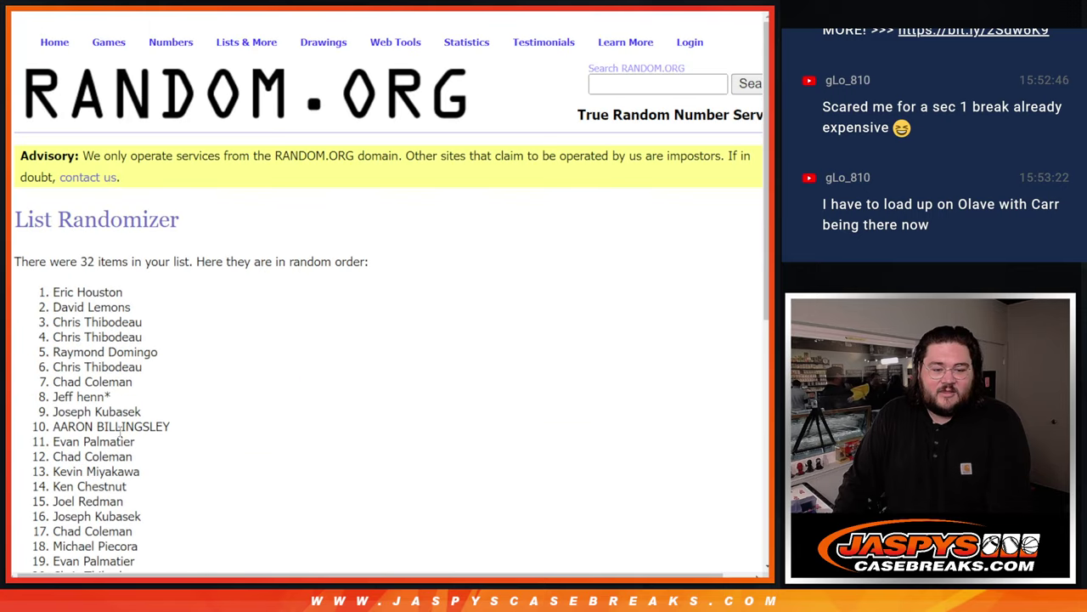
scroll(122, 434, "down", 5)
left_click_drag(178, 419, 223, 420)
left_click(226, 301)
scroll(226, 300, "up", 5)
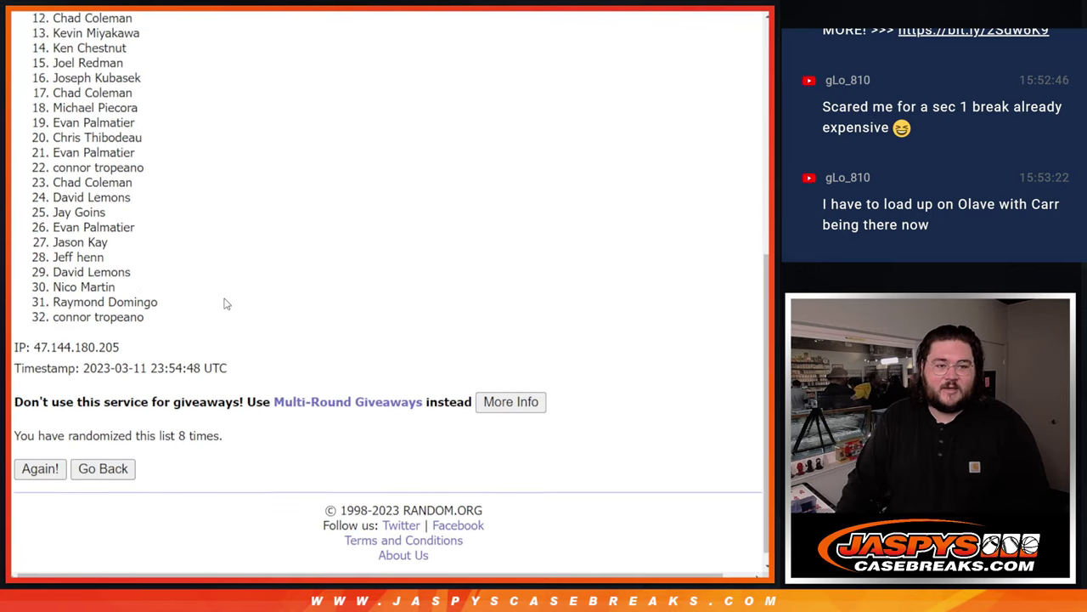
Step: Select and copy all 32 shuffled names for the spreadsheet
mouse_move(49, 32)
left_mouse_down()
mouse_move(136, 333)
mouse_move(163, 496)
left_mouse_up()
key("ctrl+c")
key("alt+Tab")
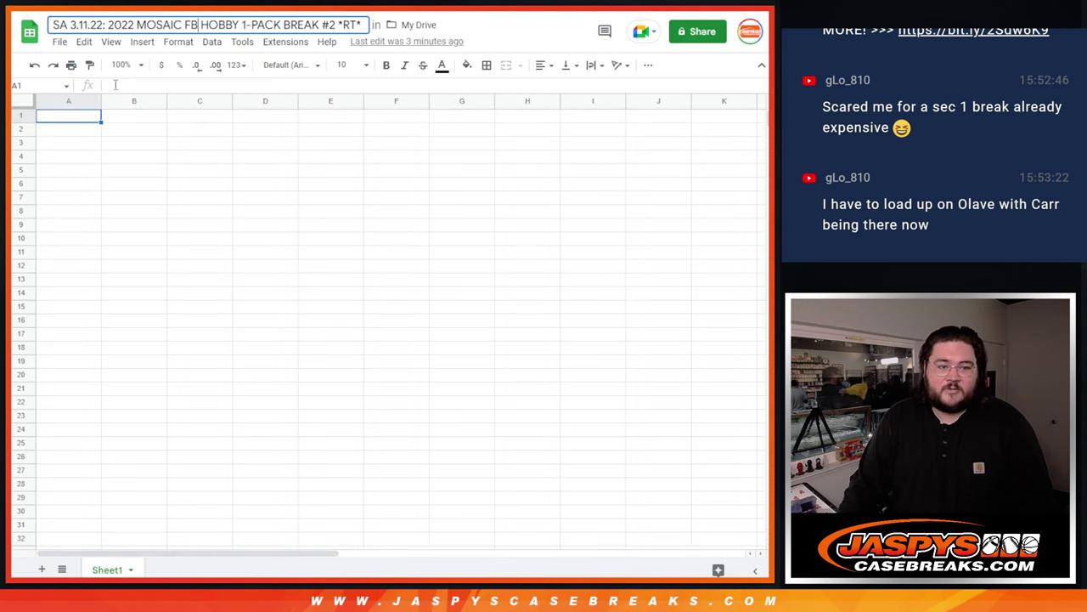
Step: Paste the shuffled names into column A of the spreadsheet
key("ctrl+v")
key("alt+Tab")
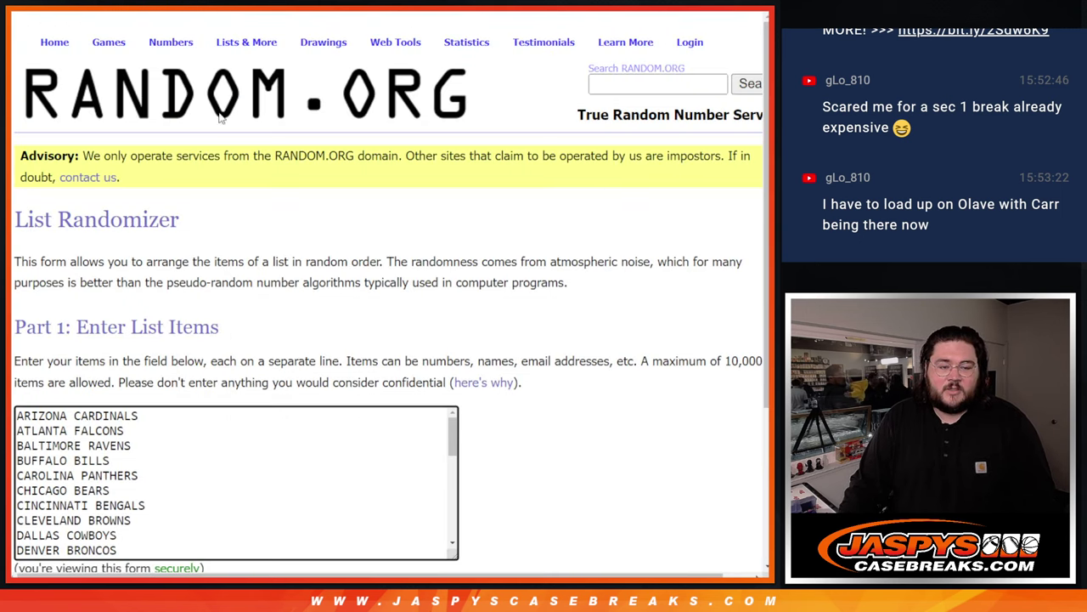
scroll(48, 486, "down", 7)
scroll(48, 486, "down", 3)
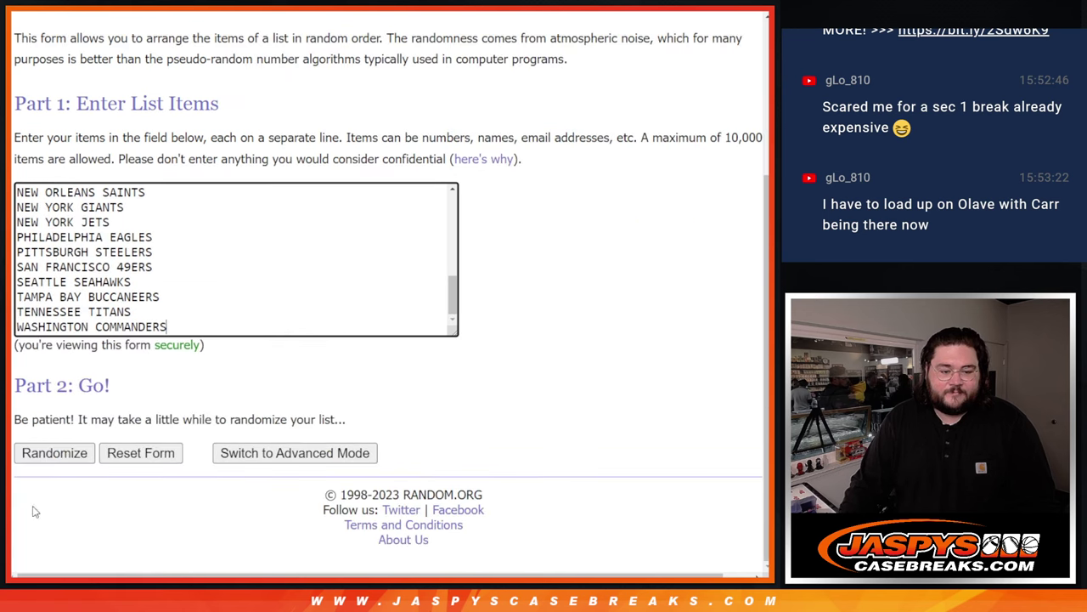
Step: Randomize the 32 NFL teams and reshuffle them to 8 times in total
left_click(44, 455)
scroll(45, 457, "down", 5)
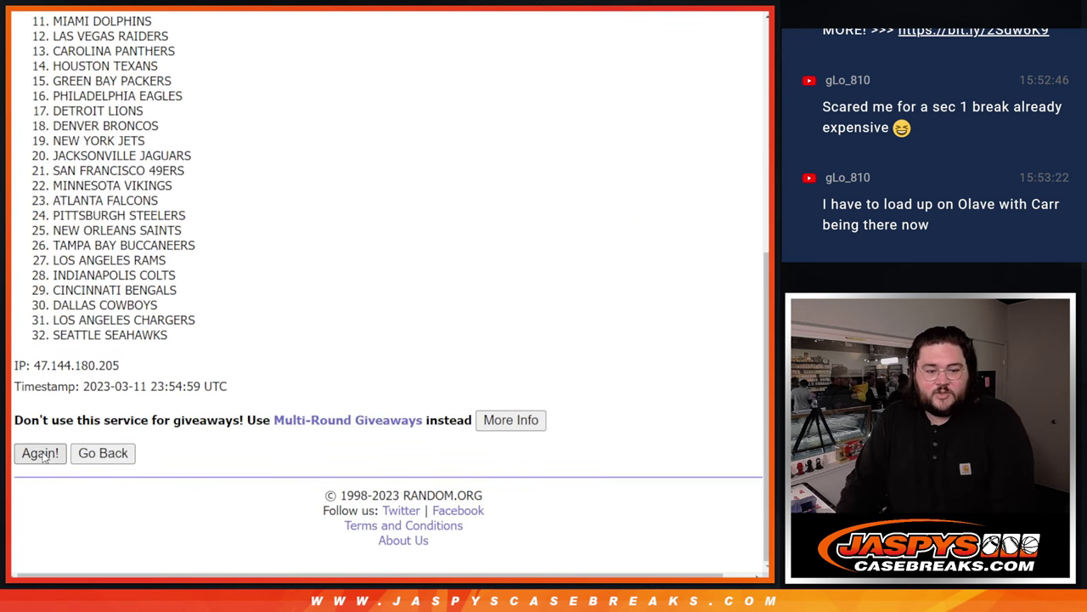
left_click(44, 455)
left_click(44, 455)
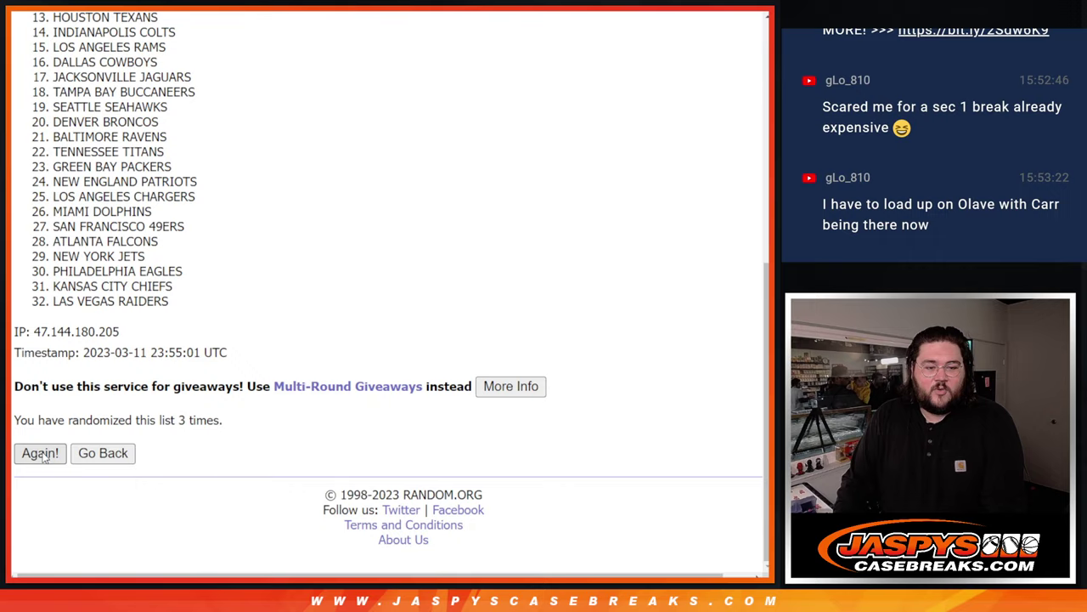
left_click(43, 455)
left_click(43, 455)
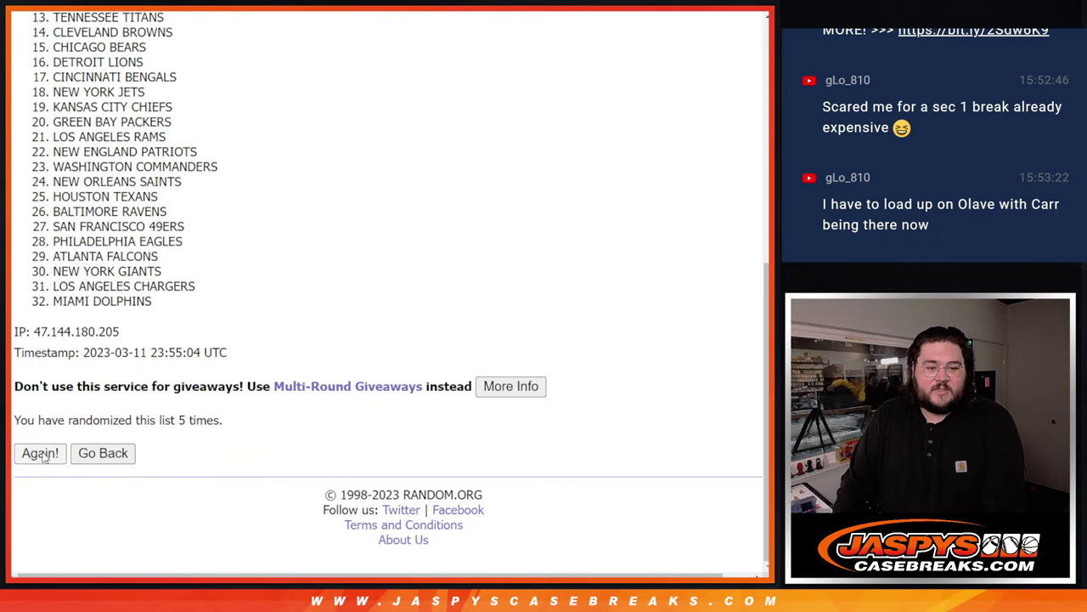
left_click(42, 455)
left_click(42, 455)
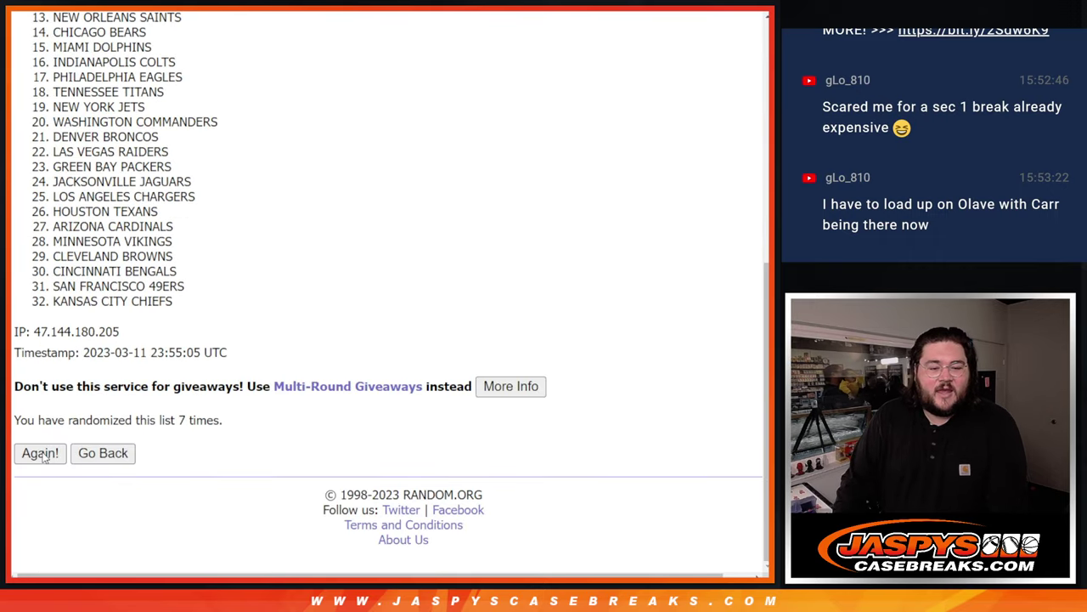
left_click(42, 455)
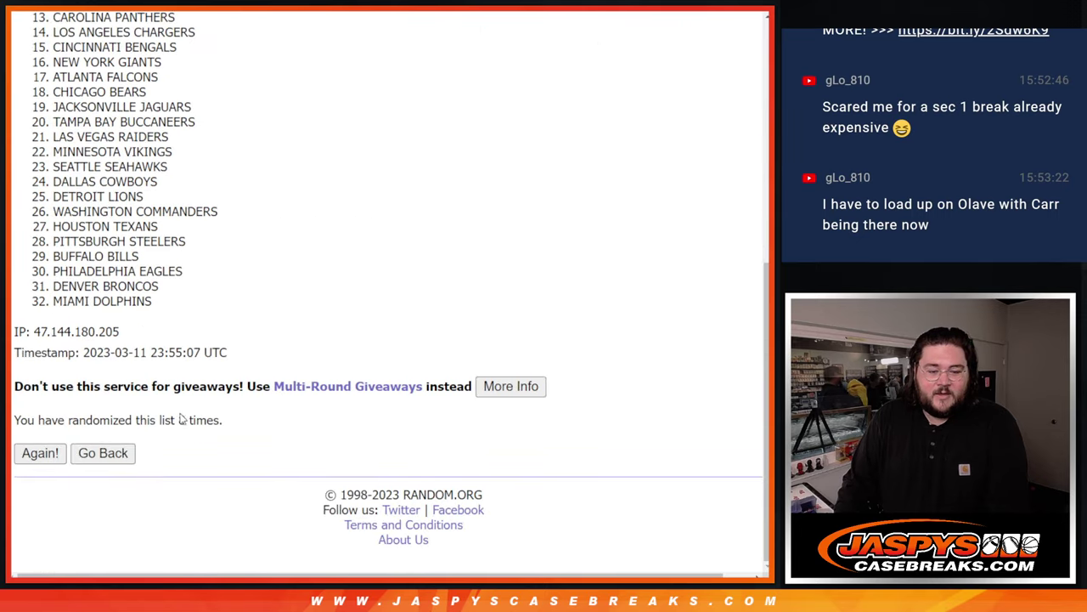
Step: Select the whole shuffled team list, items 1–32, for copying
left_click_drag(181, 419, 225, 419)
scroll(233, 260, "up", 3)
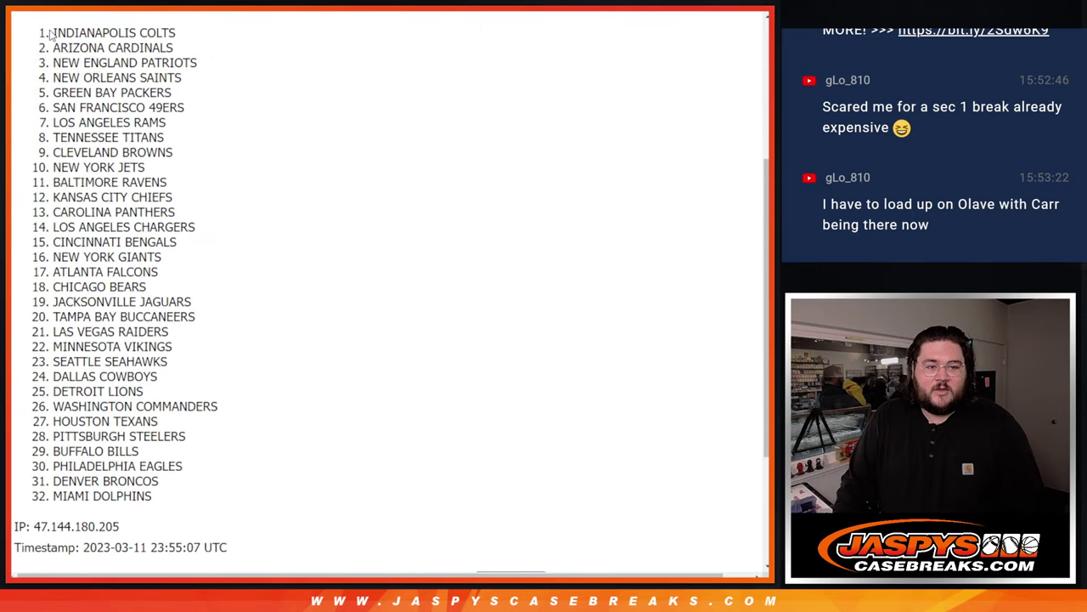
left_click_drag(50, 34, 220, 499)
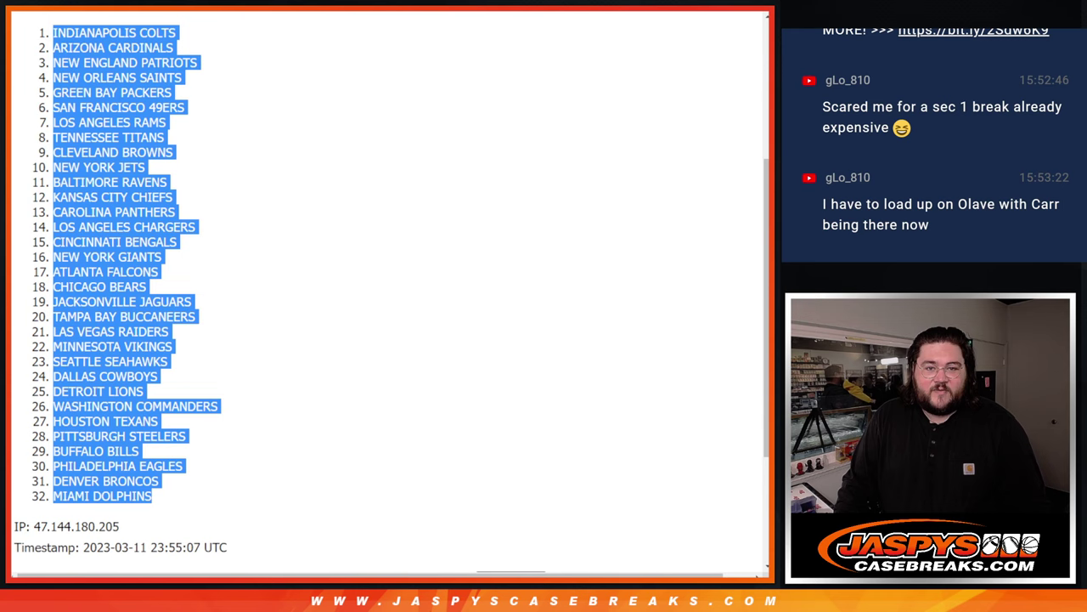
Step: Paste the shuffled NFL teams into column B starting at B1
key("alt+Tab")
left_click(134, 116)
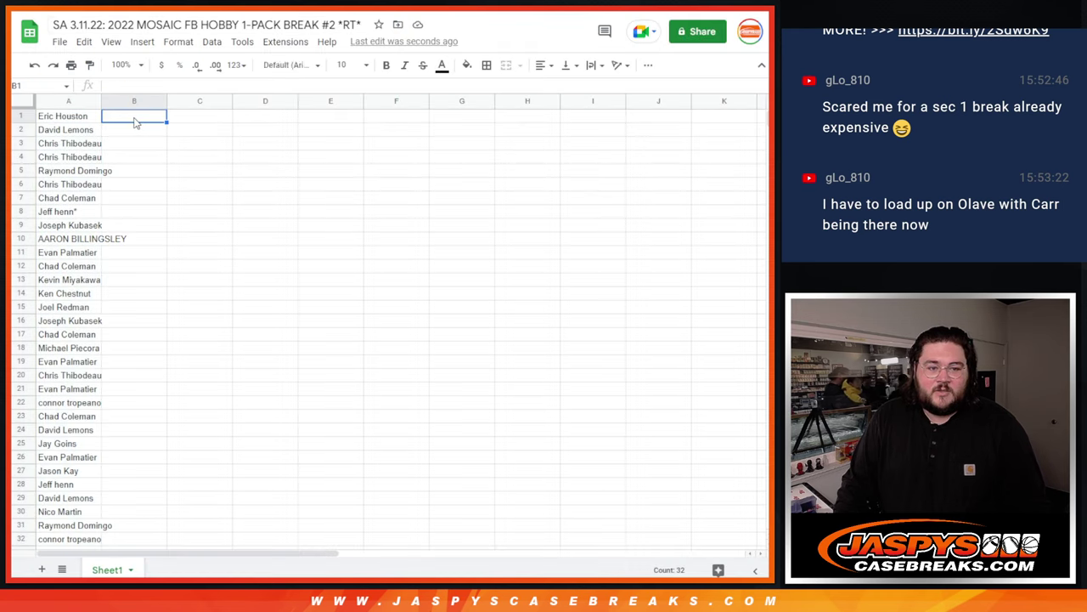
key("ctrl+v")
Step: Give the A1:B32 table borders on every cell and font size 14
mouse_move(86, 119)
left_mouse_down()
mouse_move(179, 138)
mouse_move(165, 542)
left_mouse_up()
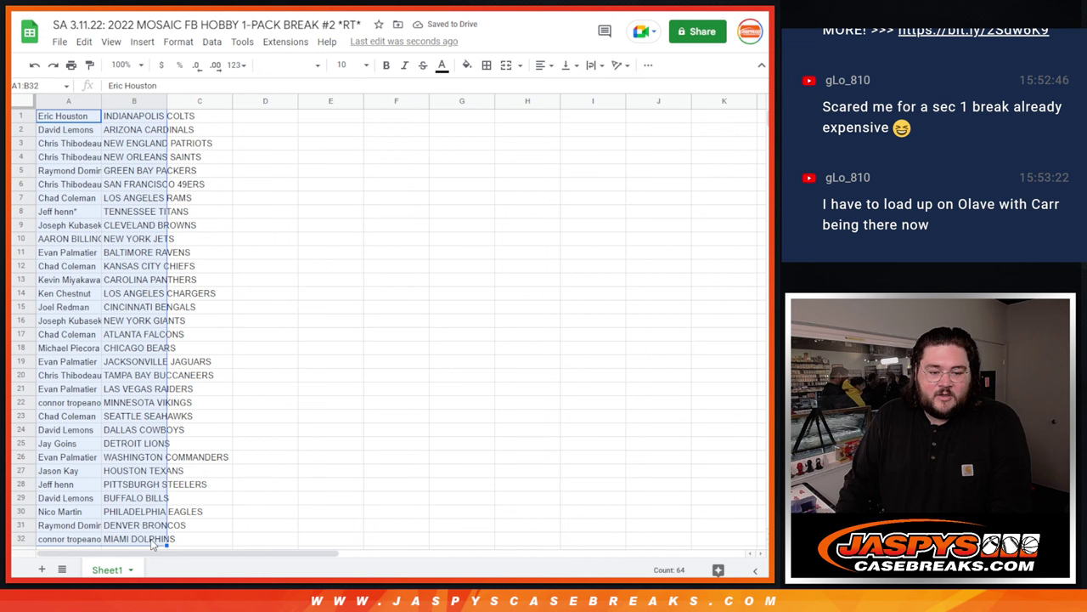
left_click(486, 64)
left_click(495, 94)
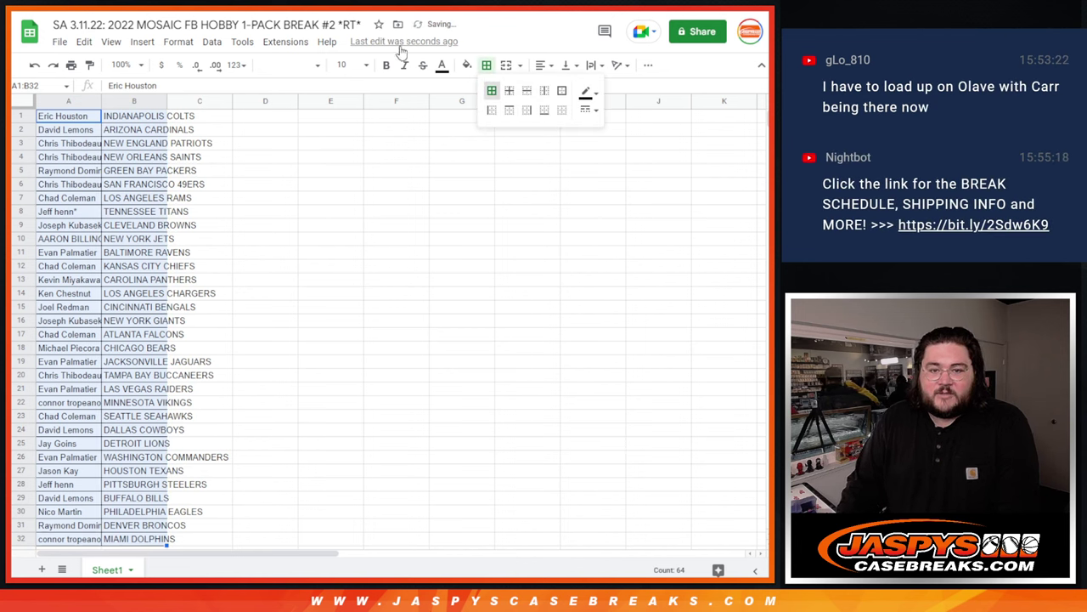
left_click(364, 66)
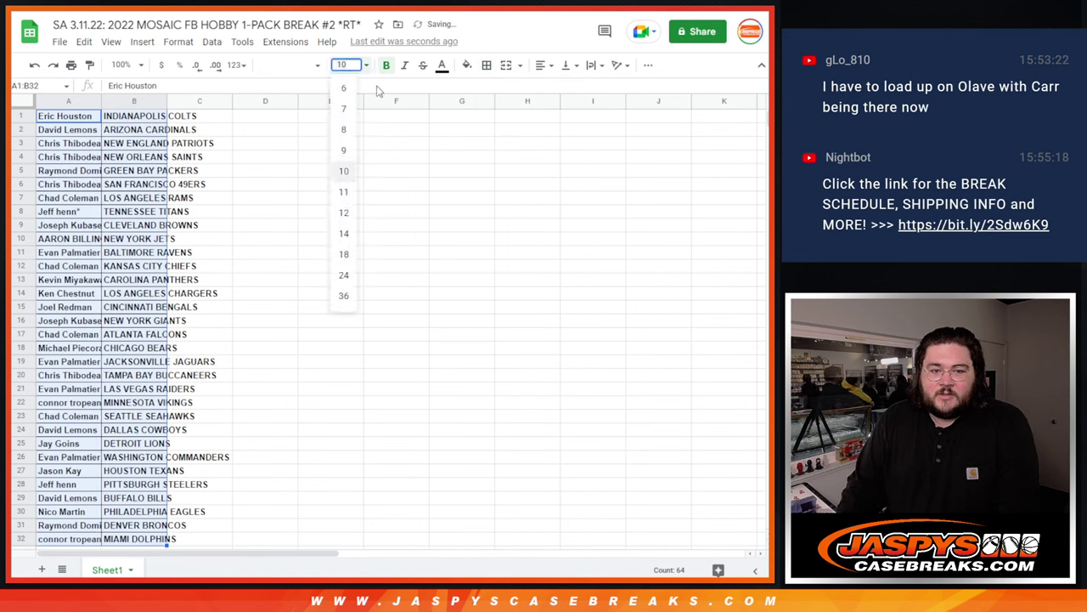
left_click(344, 233)
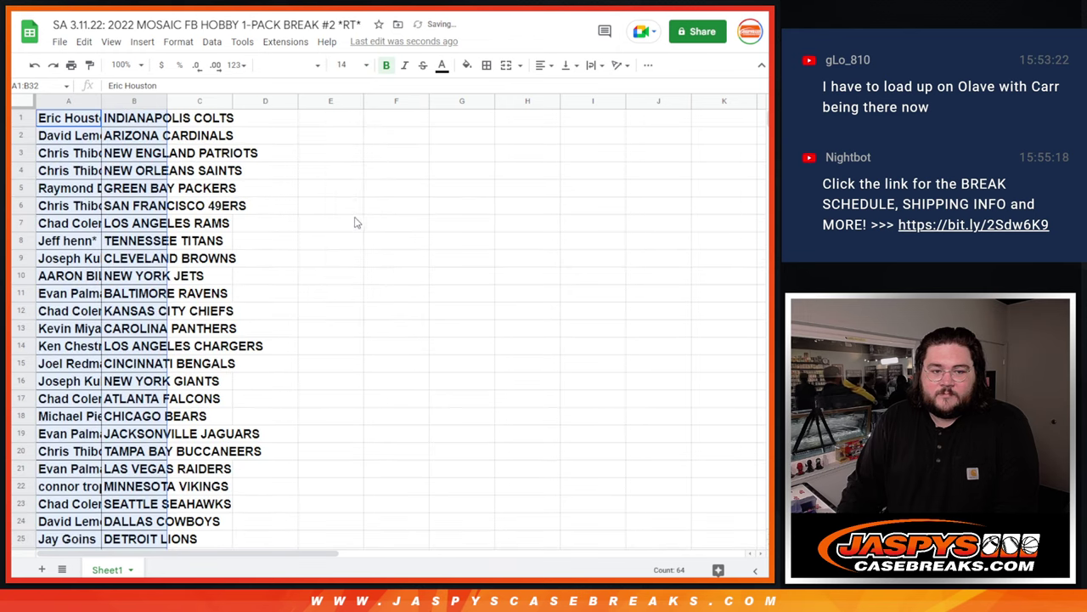
Step: Auto-fit columns A and B, then select the top sixteen rows A1:B16
double_click(100, 102)
double_click(233, 100)
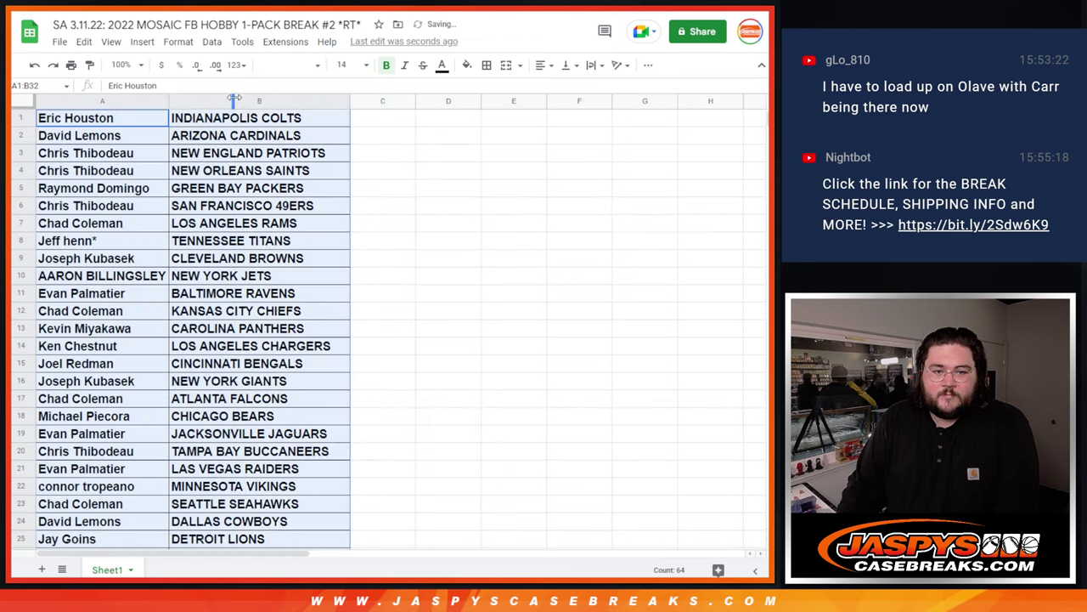
left_click(251, 128)
mouse_move(145, 125)
left_mouse_down()
mouse_move(155, 348)
mouse_move(235, 387)
left_mouse_up()
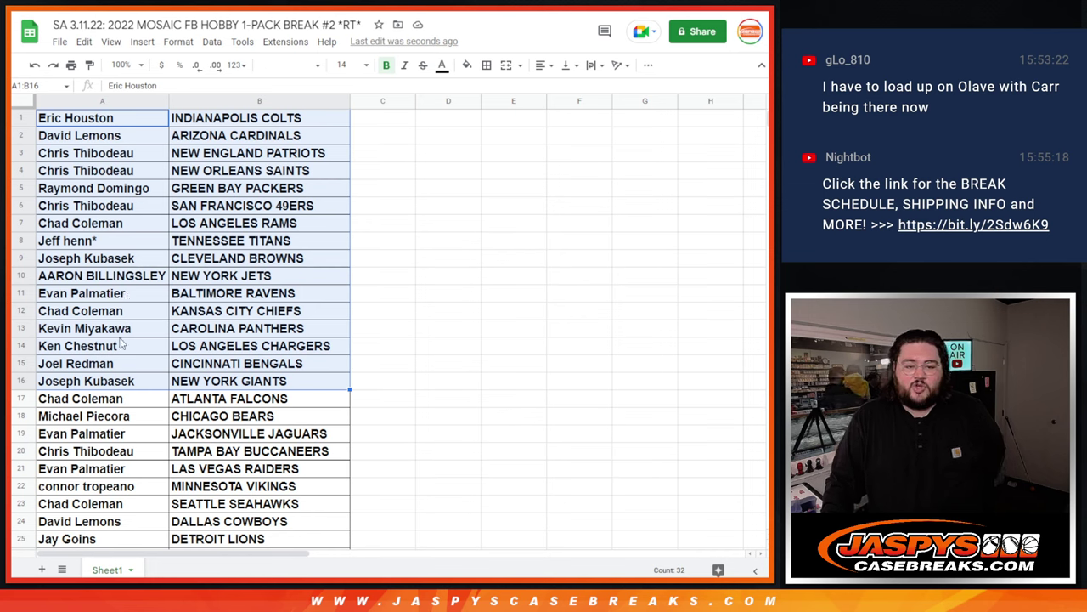
Step: Select the bottom sixteen rows A17:B32, then scroll back to row 1
scroll(122, 341, "down", 5)
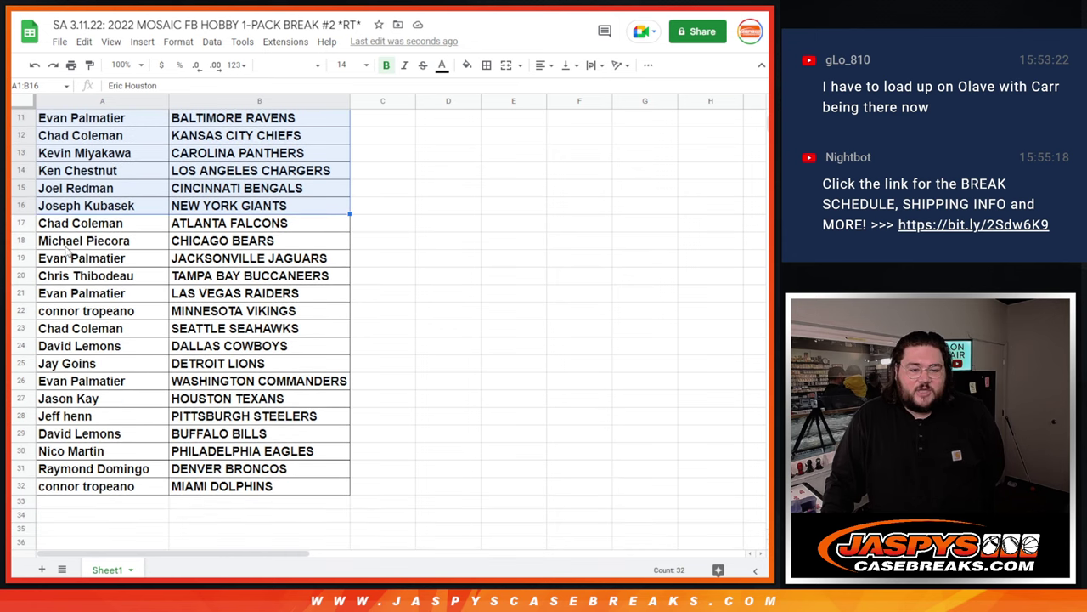
left_click(96, 226)
left_click_drag(98, 234, 232, 491)
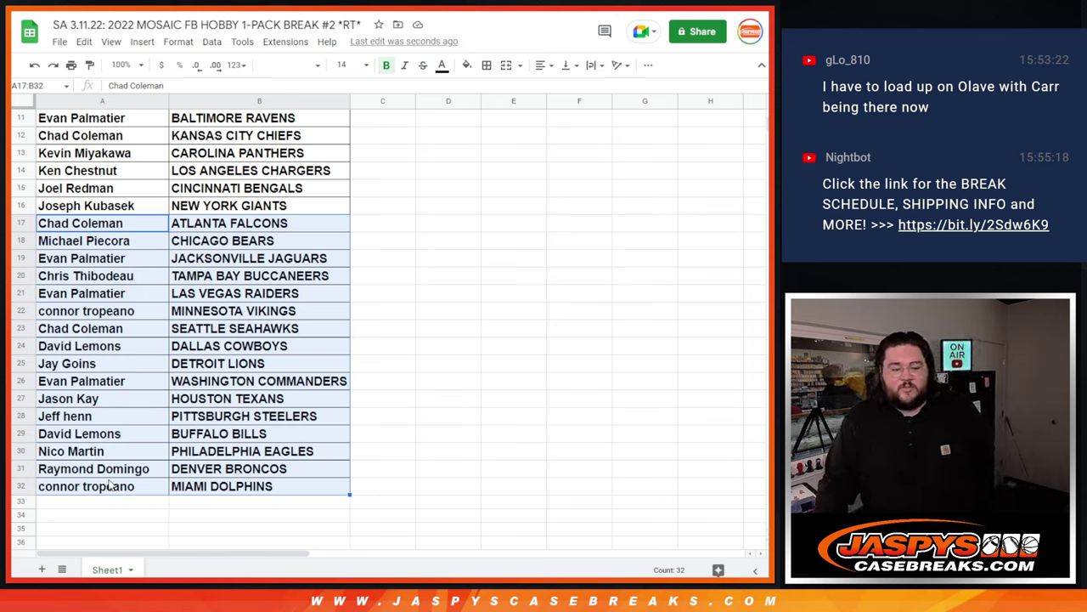
scroll(212, 478, "up", 5)
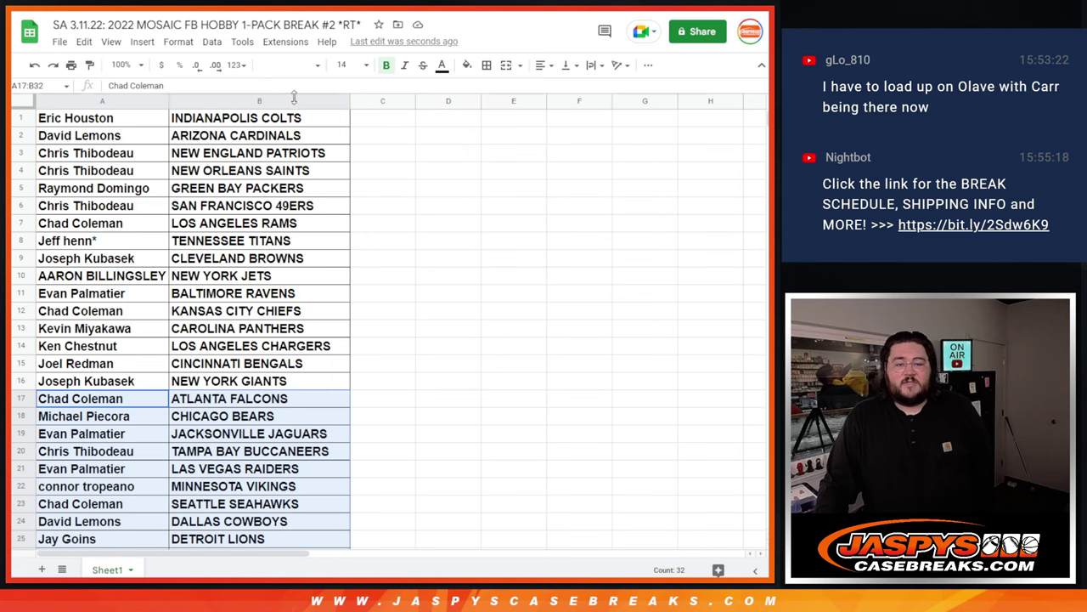
Step: Sort the sheet A to Z by NFL team and print it in portrait
right_click(294, 97)
left_click(374, 348)
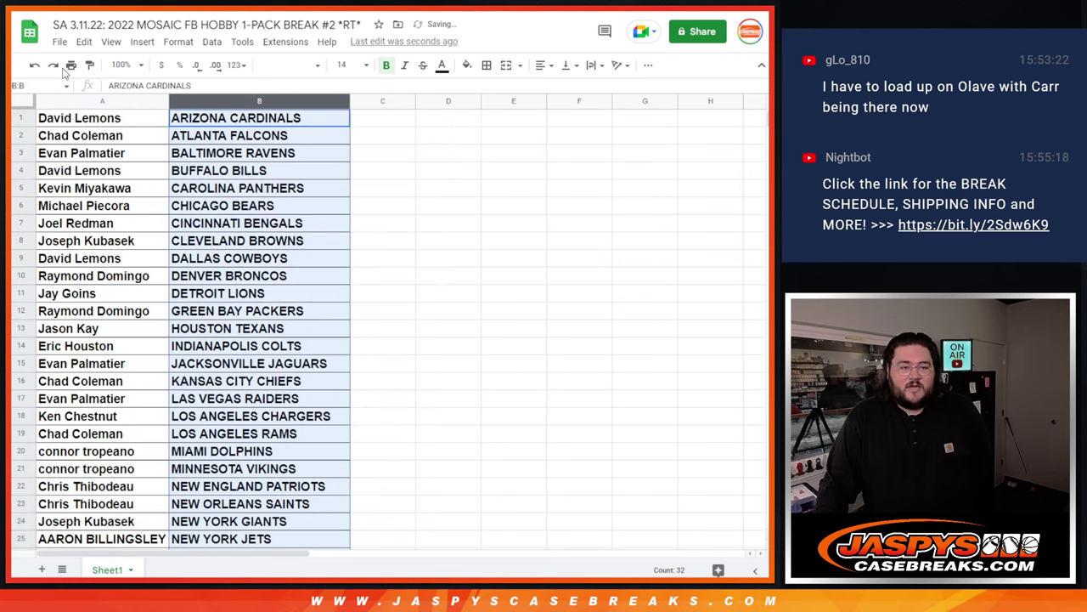
left_click(71, 65)
left_click(710, 204)
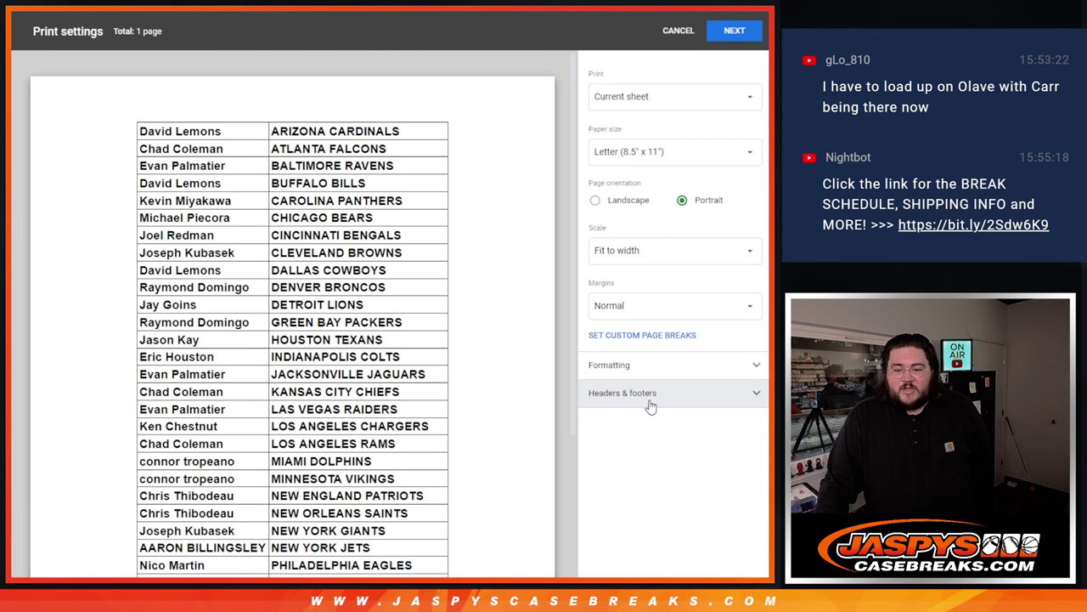
left_click(649, 403)
left_click(733, 33)
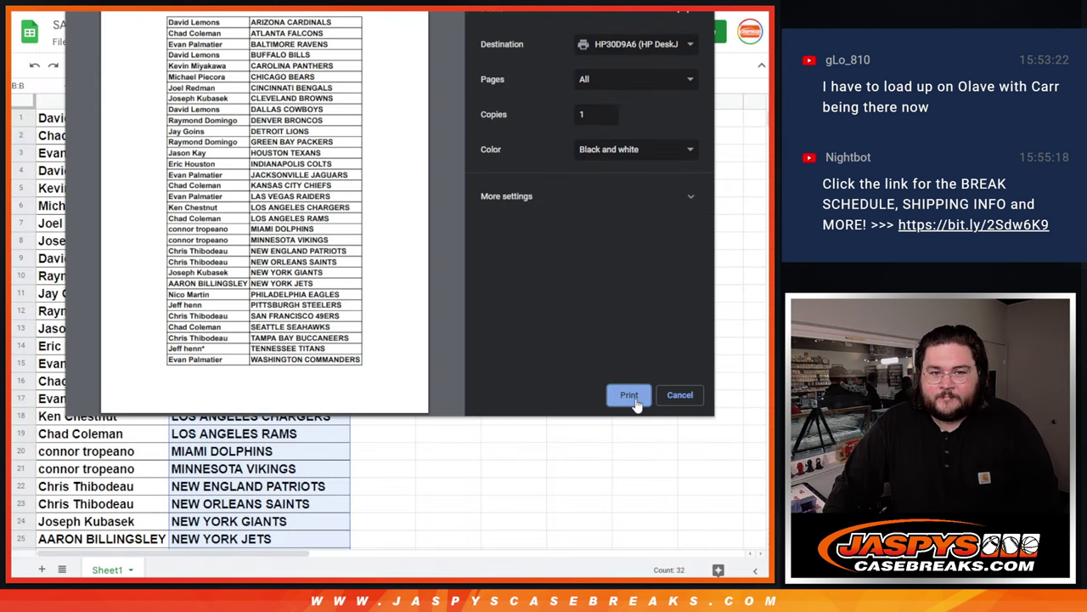
left_click(633, 397)
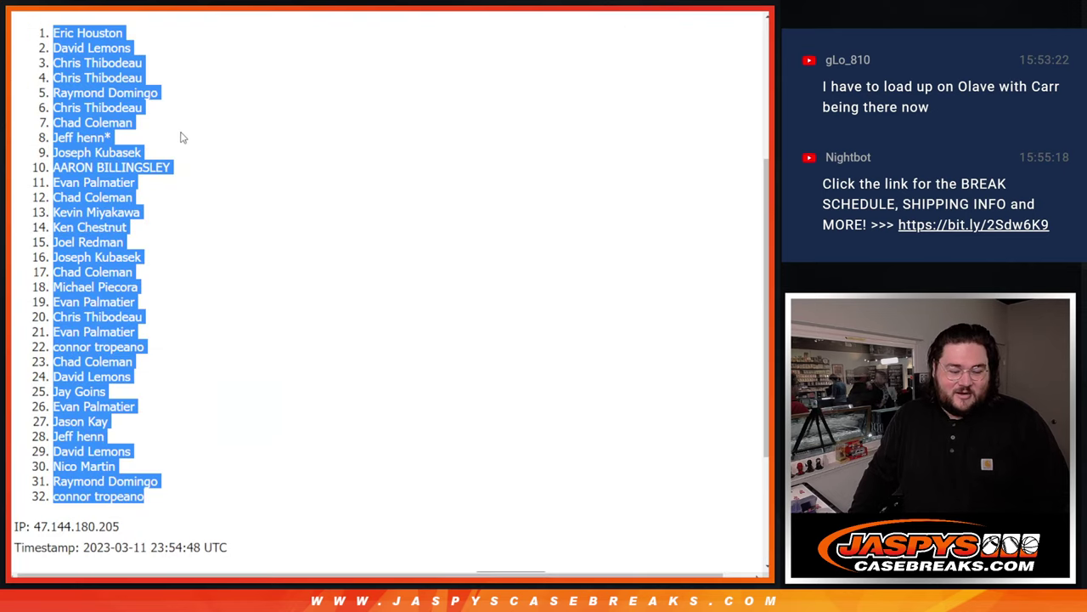
Step: Paste the 32 names into the List Randomizer field and check the product's giveaway title
key("ctrl+Tab")
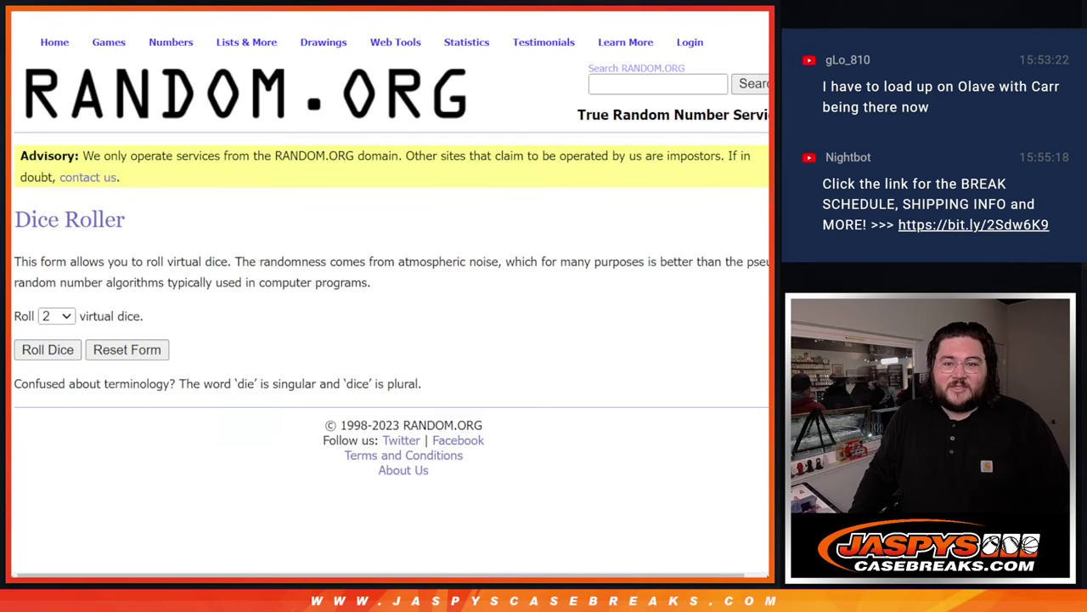
key("ctrl+Tab")
left_click(278, 452)
key("ctrl+v")
scroll(276, 450, "up", 10)
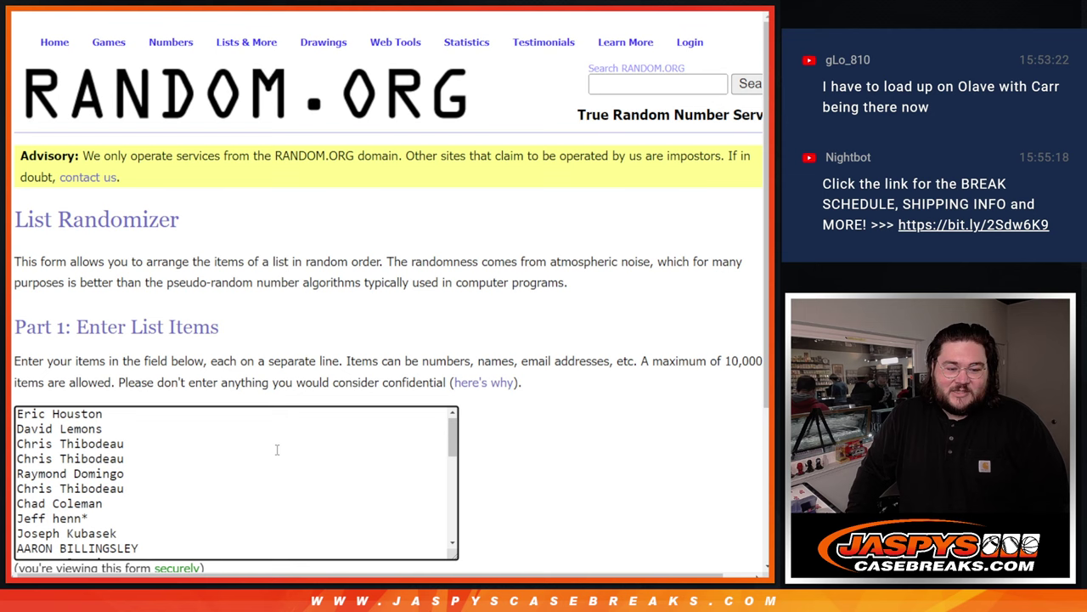
key("ctrl+Tab")
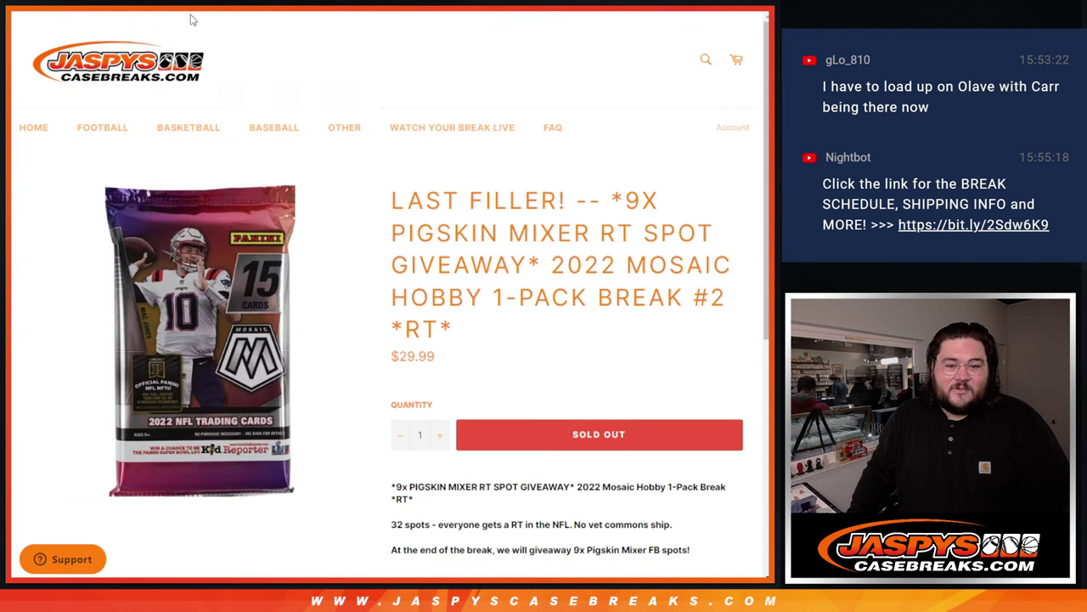
mouse_move(602, 201)
left_mouse_down()
mouse_move(620, 202)
mouse_move(668, 267)
left_mouse_up()
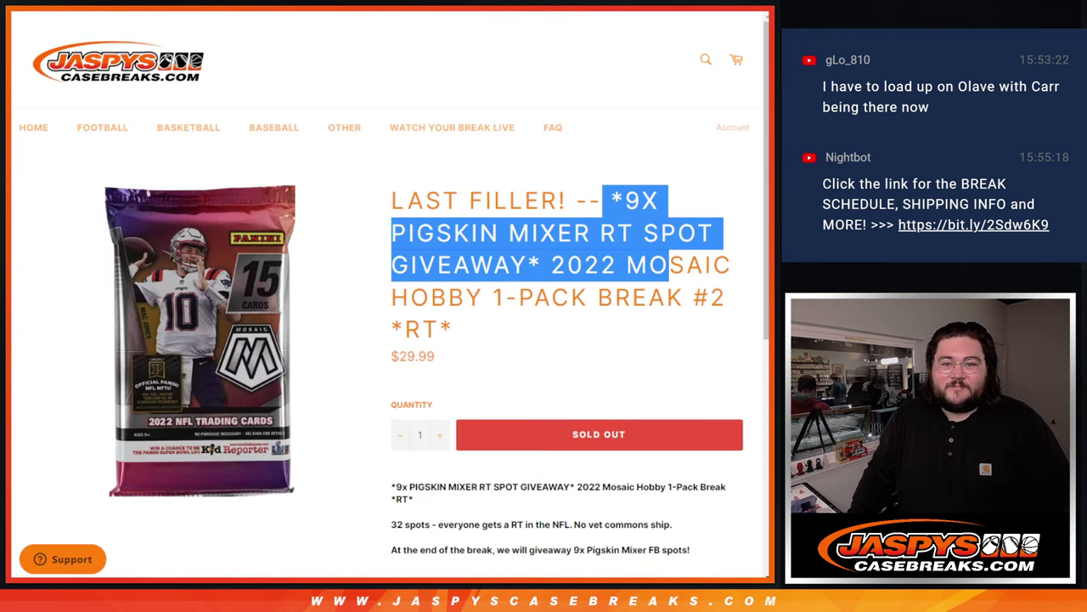
Step: Roll two dice on the Dice Roller, then return to the List Randomizer's Randomize button
key("ctrl+Tab")
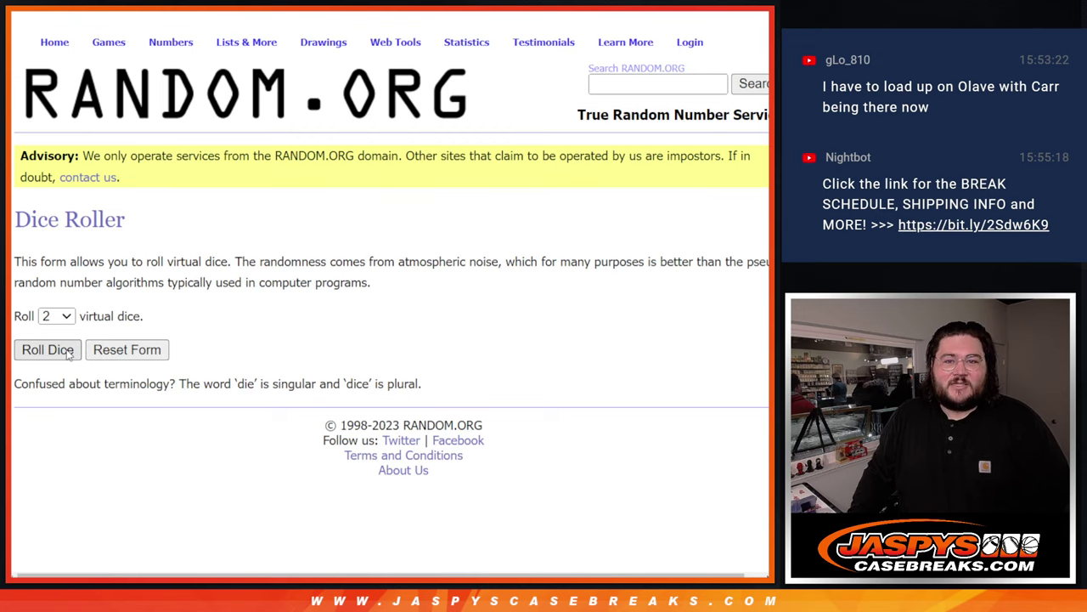
left_click(68, 354)
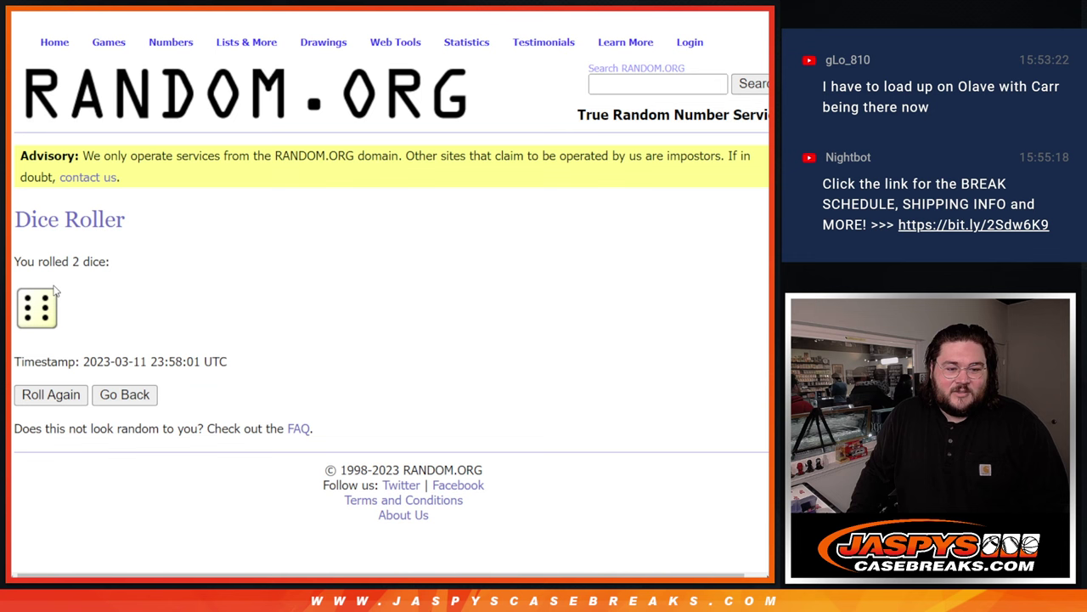
key("ctrl+Tab")
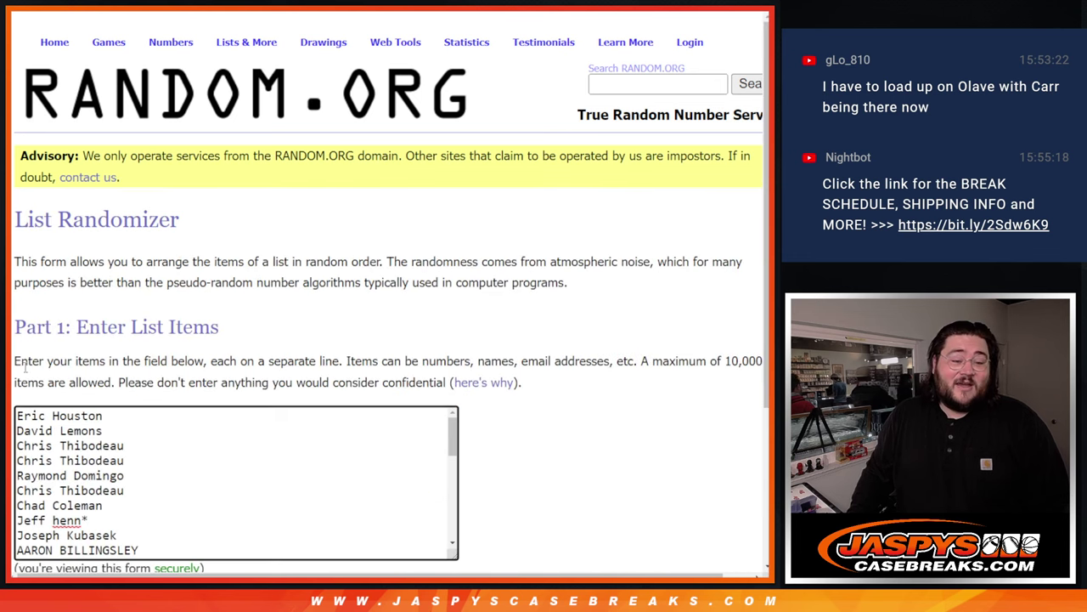
scroll(236, 483, "down", 5)
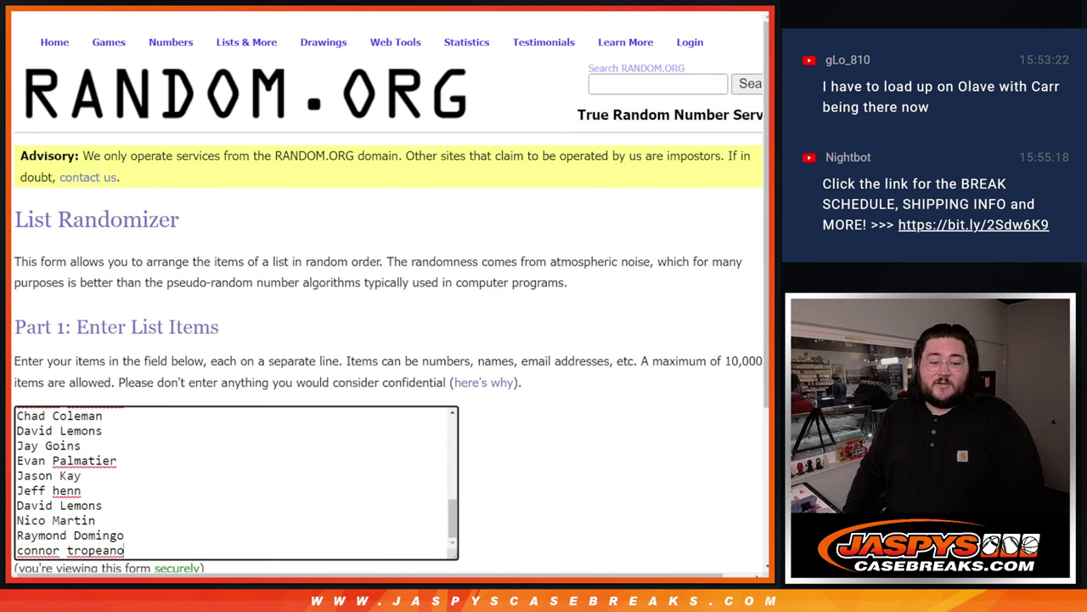
scroll(236, 482, "down", 3)
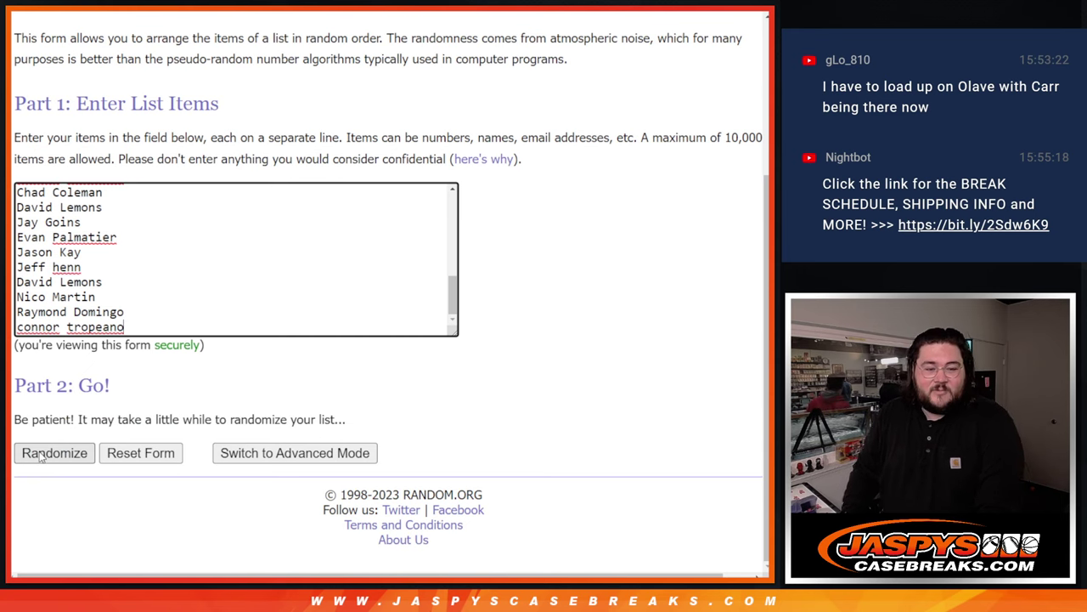
Step: Randomize the 32 buyer names and reshuffle until the counter reads 11 times
left_click(40, 453)
scroll(39, 456, "down", 5)
left_click(40, 453)
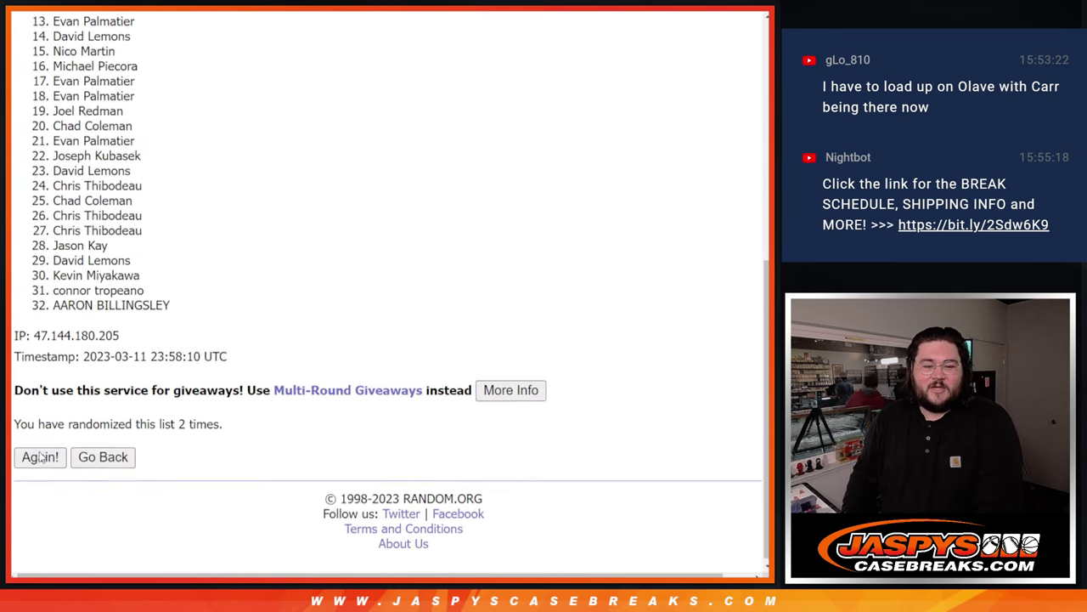
left_click(40, 453)
left_click(40, 453)
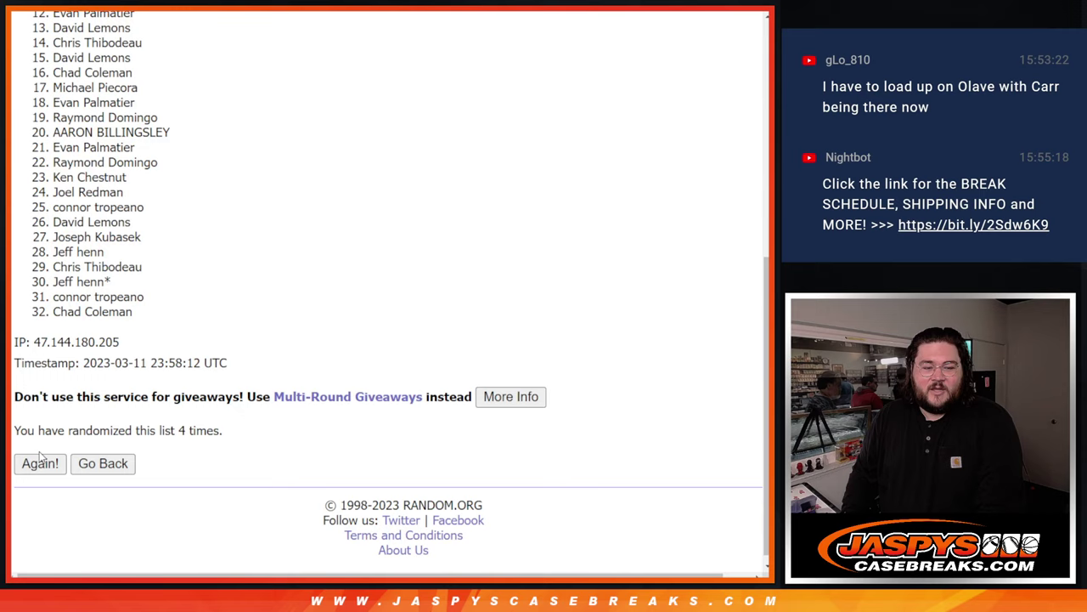
left_click(40, 454)
left_click(40, 453)
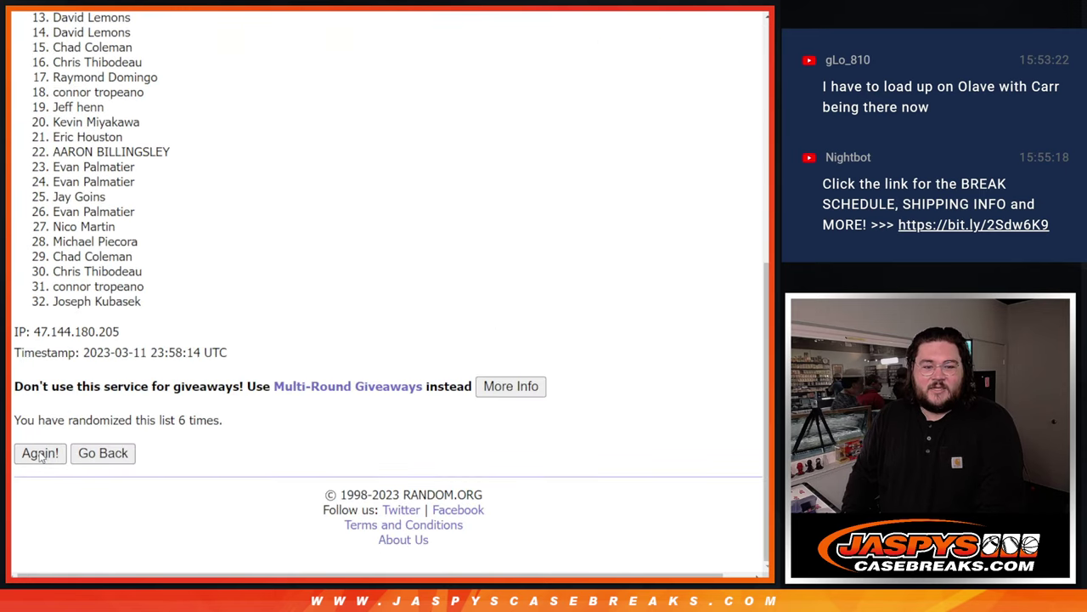
left_click(40, 453)
left_click(40, 453)
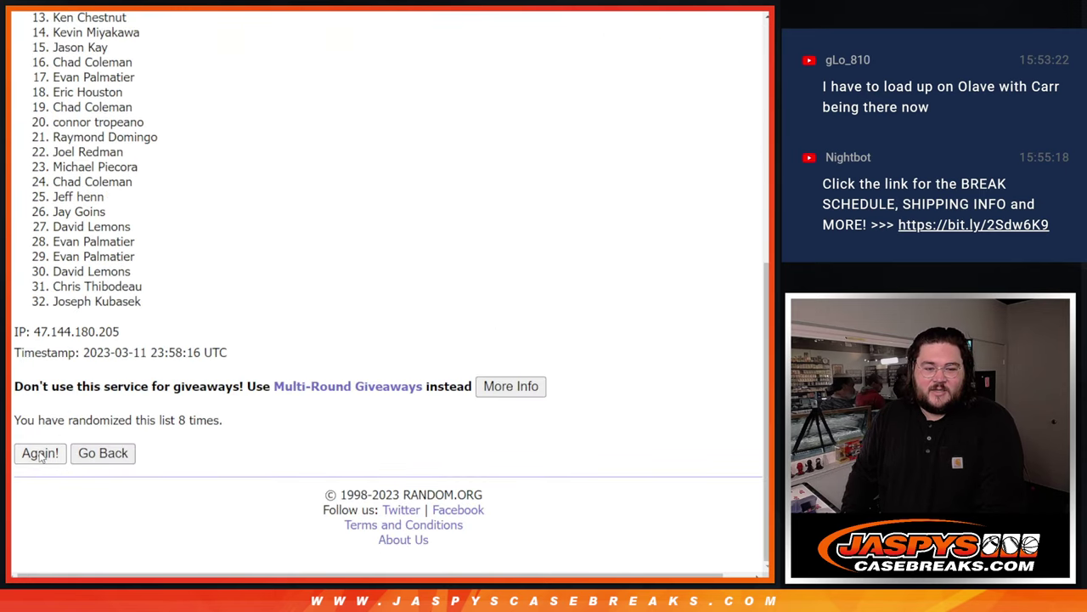
left_click(40, 453)
left_click(40, 453)
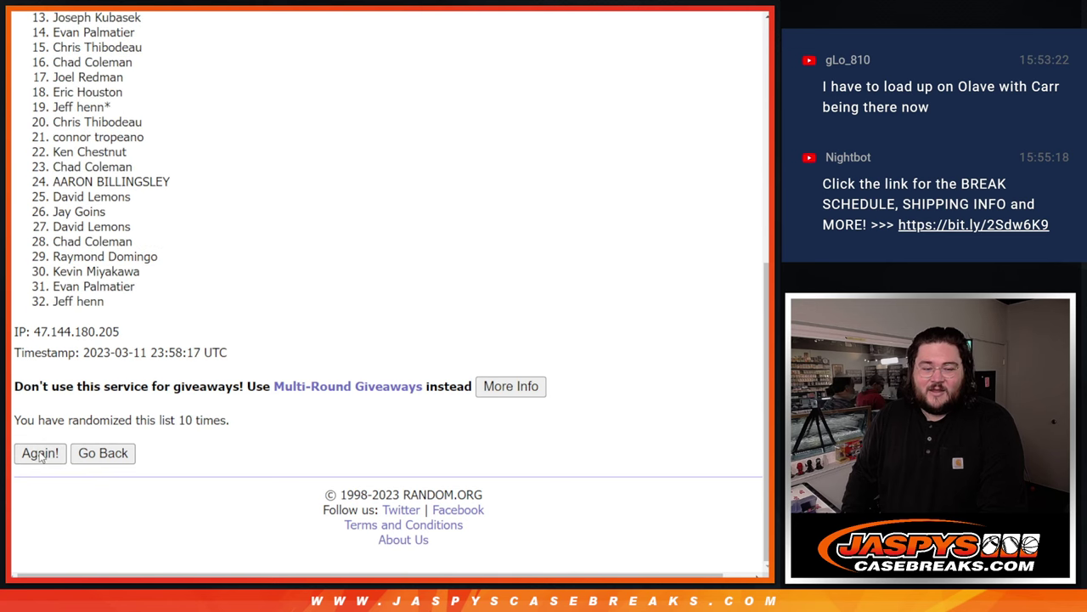
left_click(40, 452)
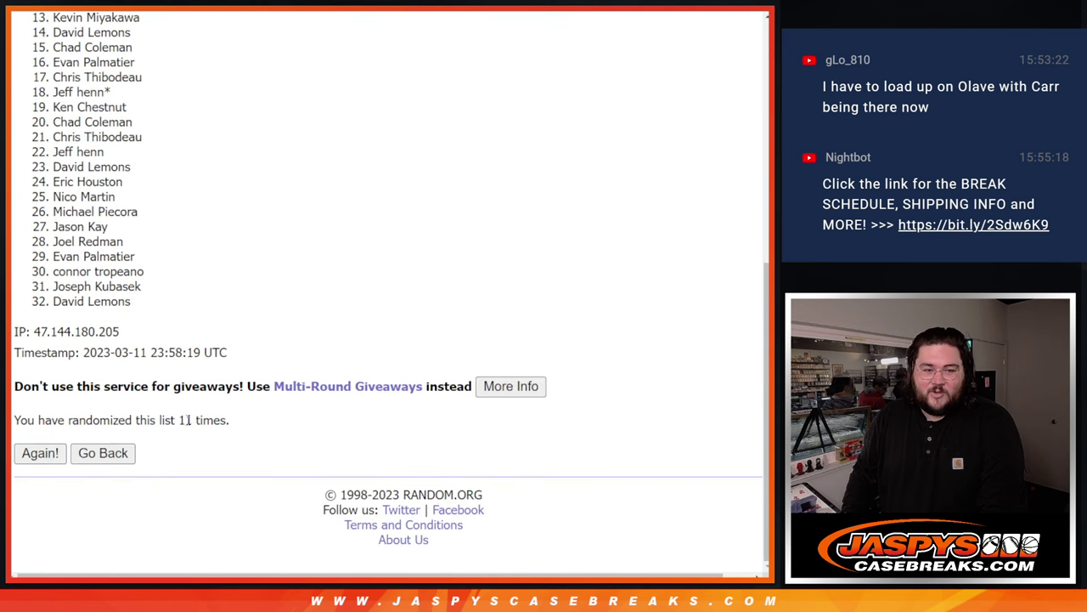
left_click(178, 420)
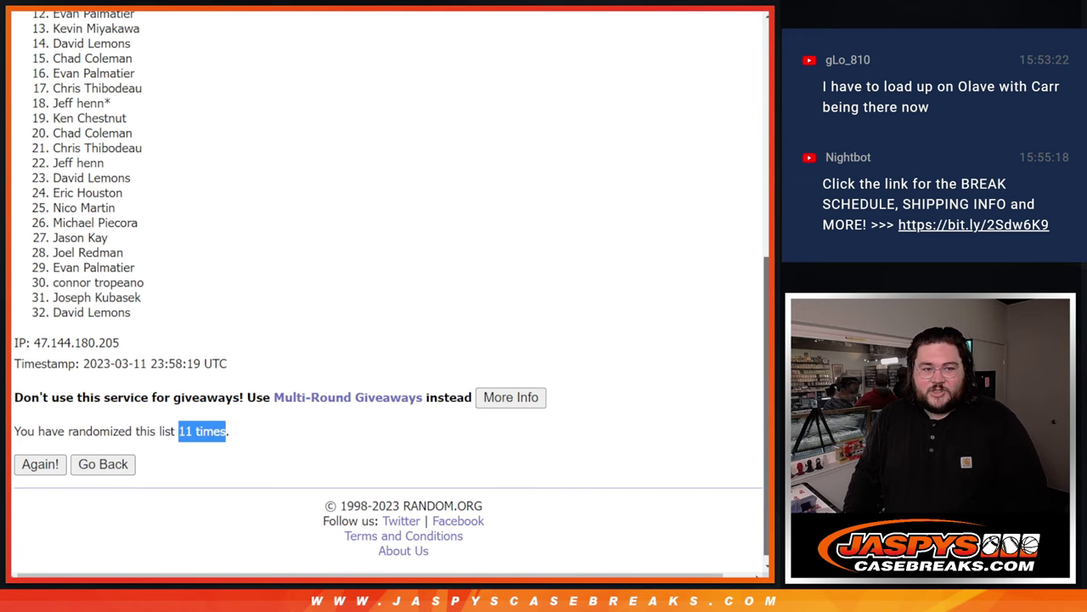
Step: Scroll to the top of the shuffled list and highlight names 1–9
scroll(391, 289, "up", 1)
scroll(767, 323, "up", 1)
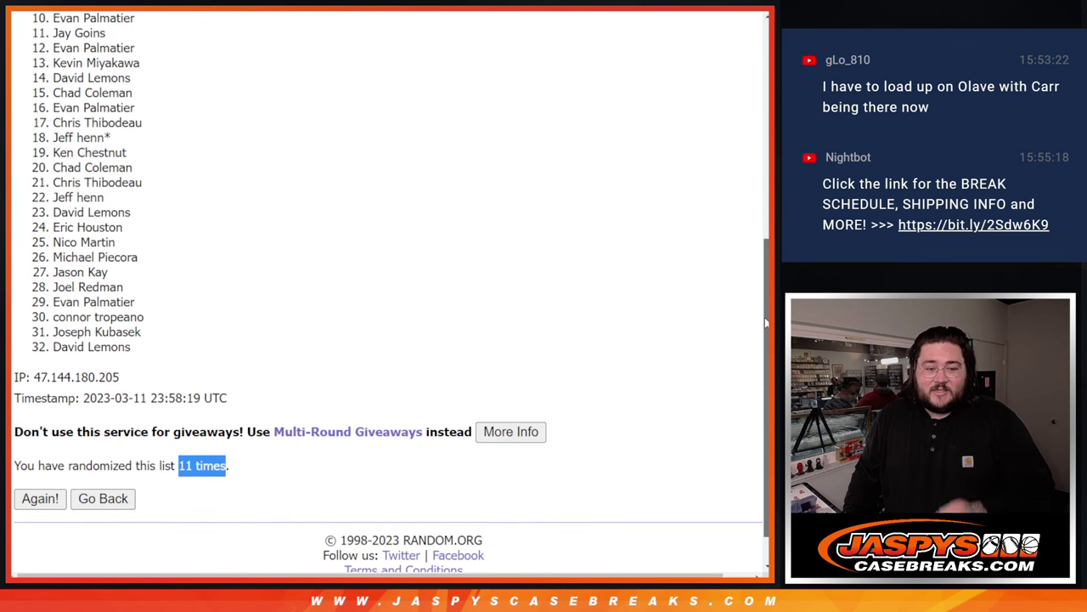
scroll(762, 318, "up", 1)
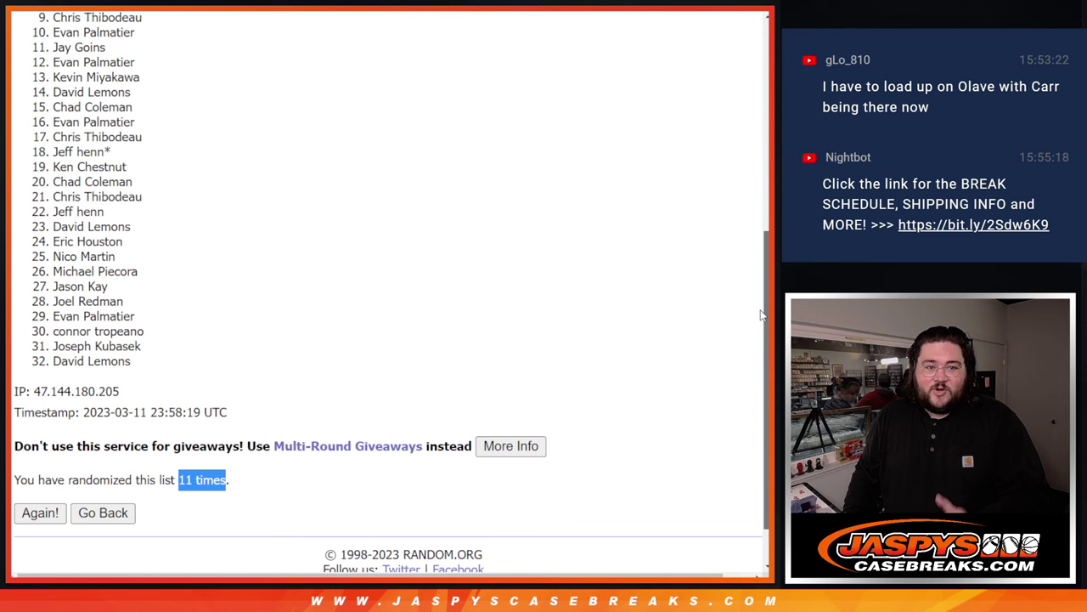
scroll(762, 315, "up", 2)
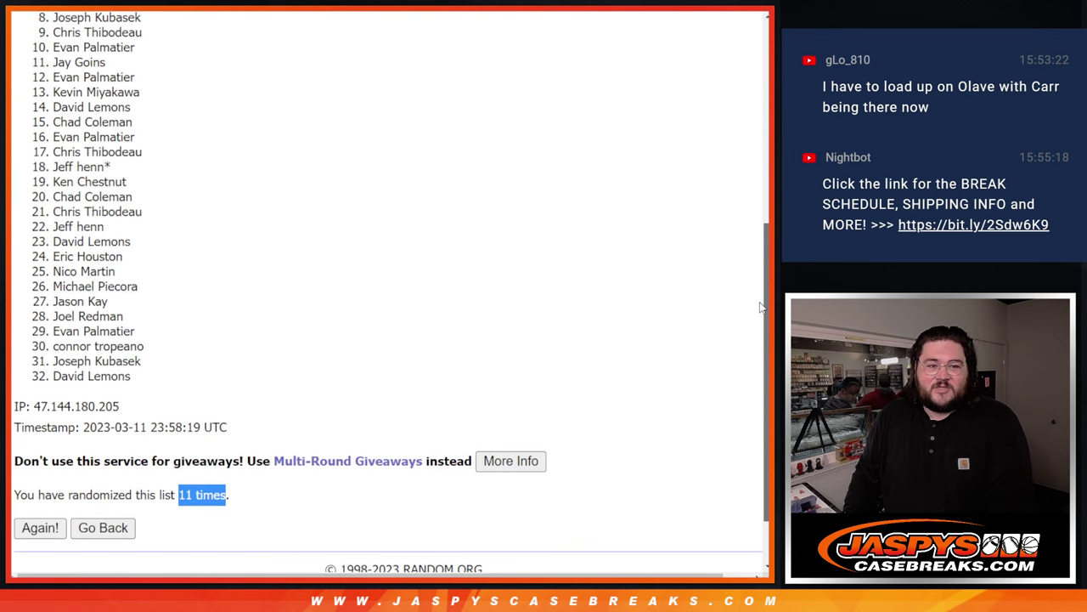
scroll(761, 297, "up", 2)
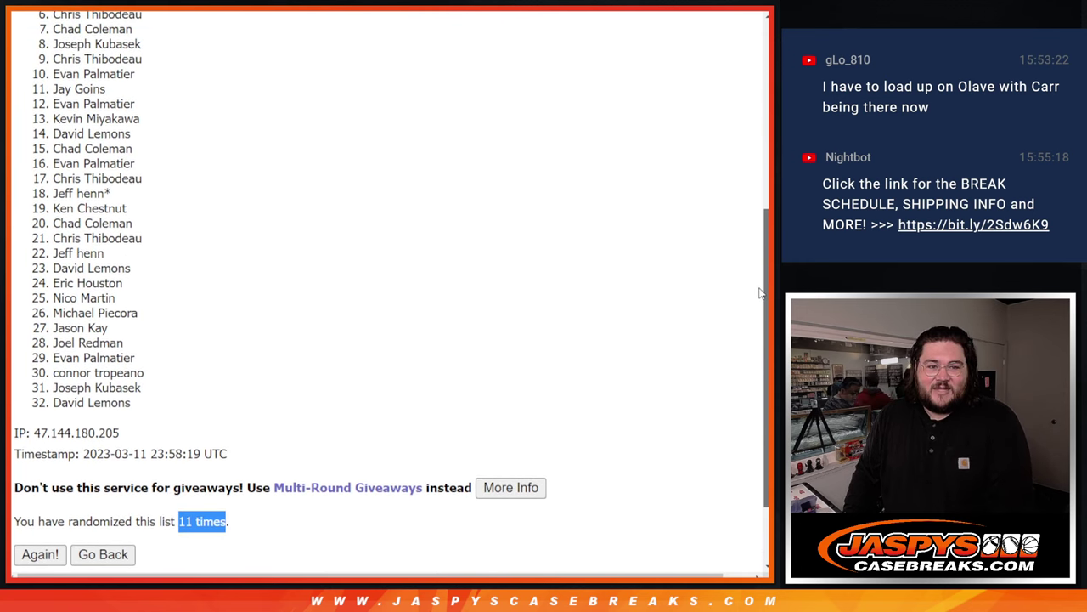
scroll(762, 294, "up", 2)
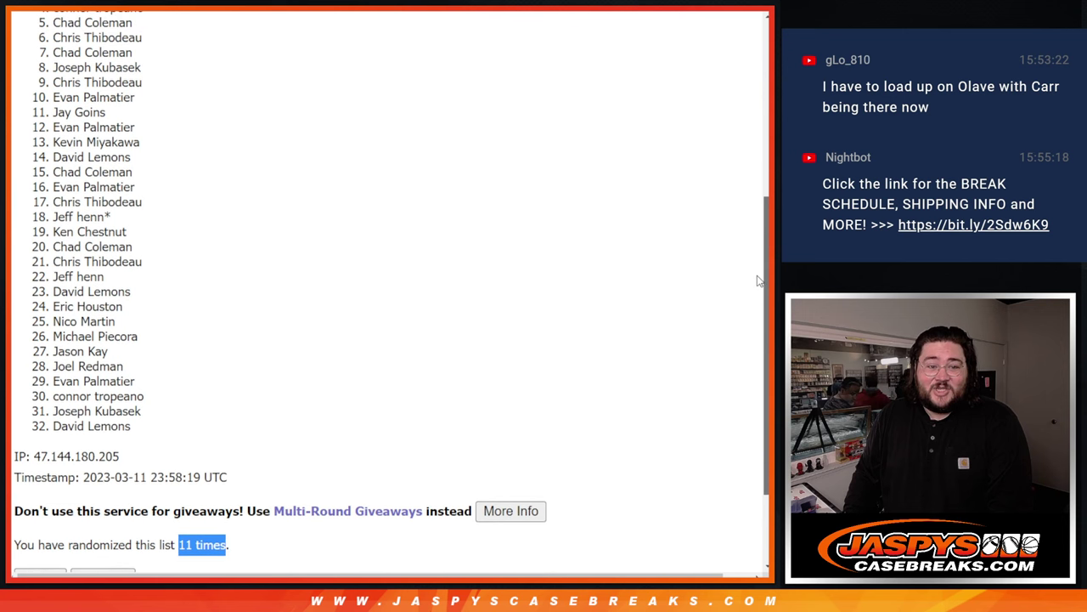
scroll(758, 274, "up", 2)
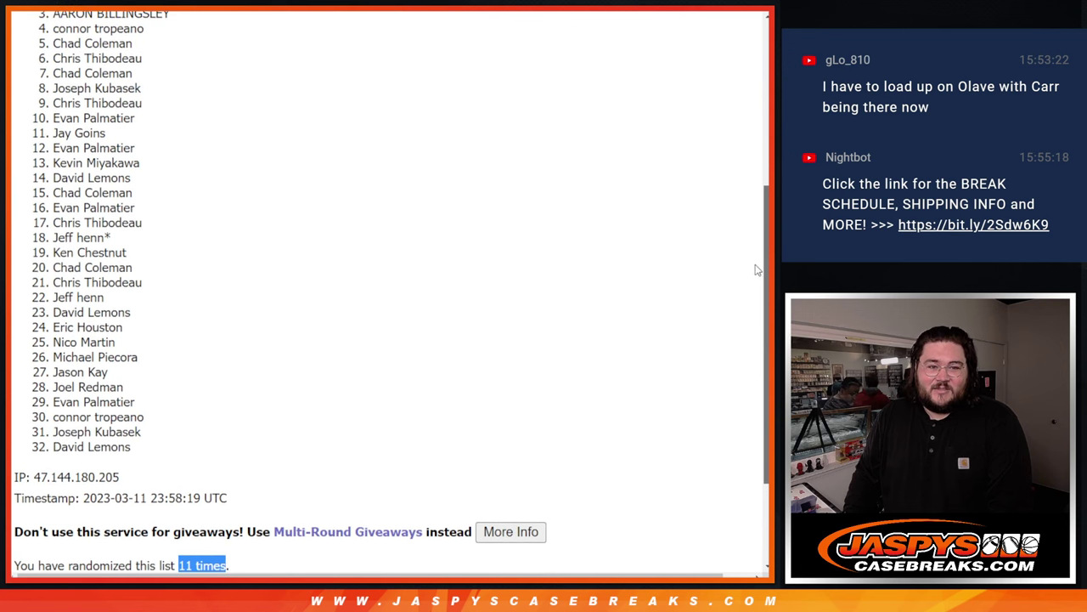
scroll(757, 263, "up", 1)
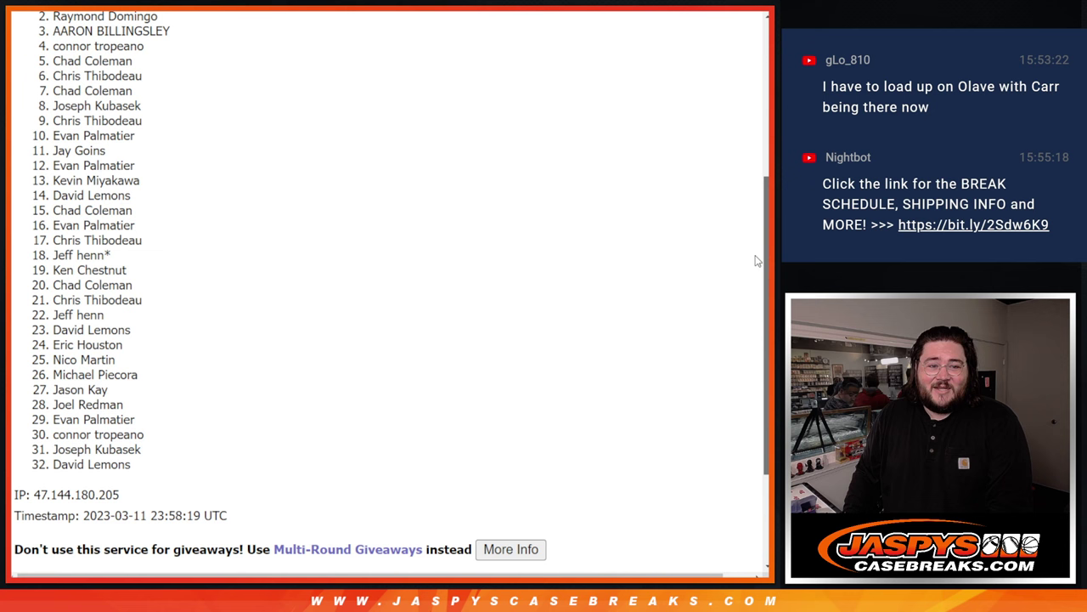
scroll(755, 256, "up", 2)
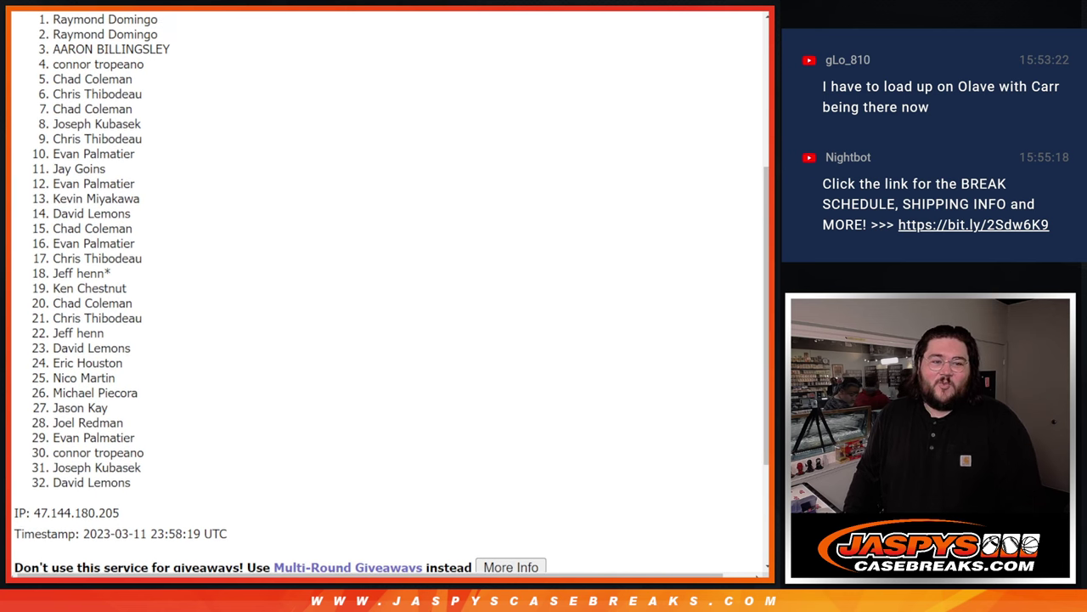
mouse_move(55, 24)
left_mouse_down()
mouse_move(146, 119)
mouse_move(156, 167)
left_mouse_up()
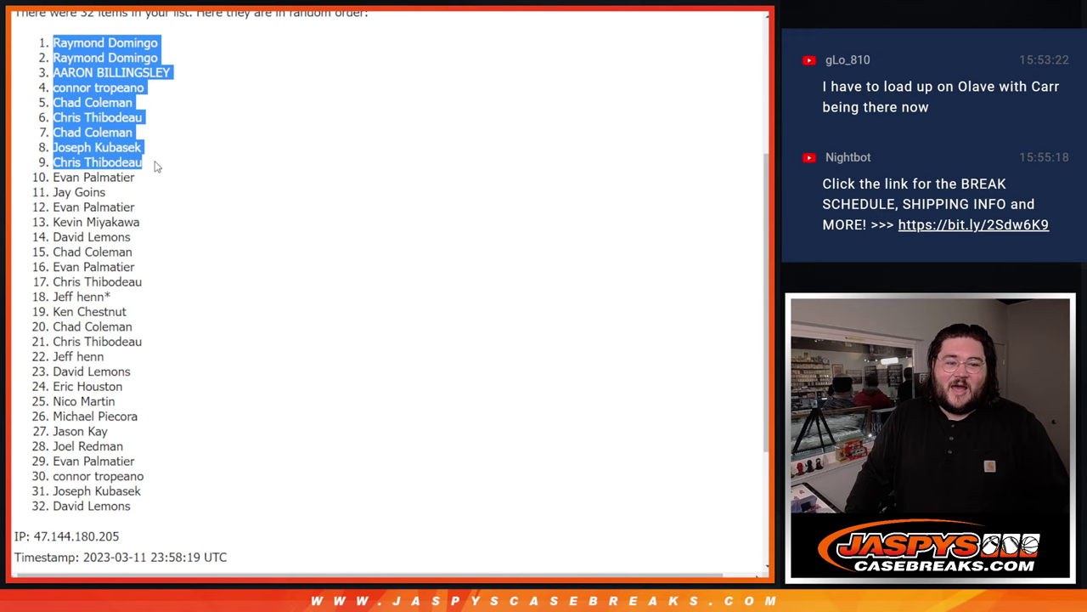